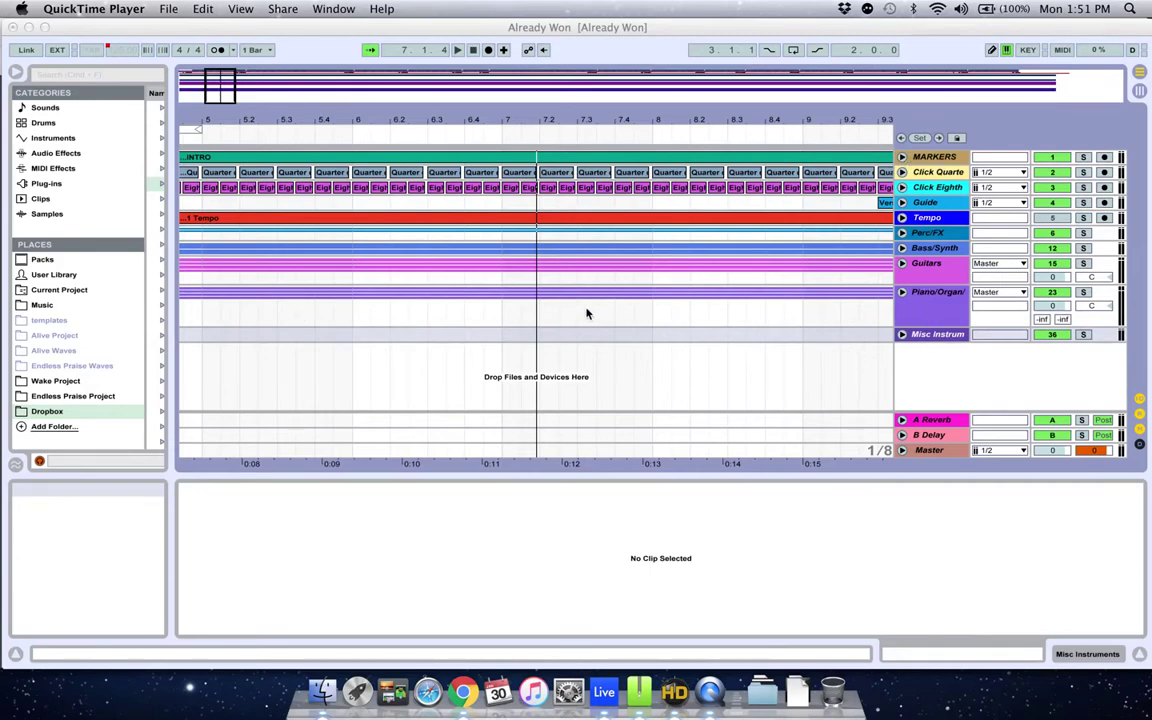
# Step: Add a new MIDI track named 'Program Change'
pyautogui.hscroll(-10, 587, 314)
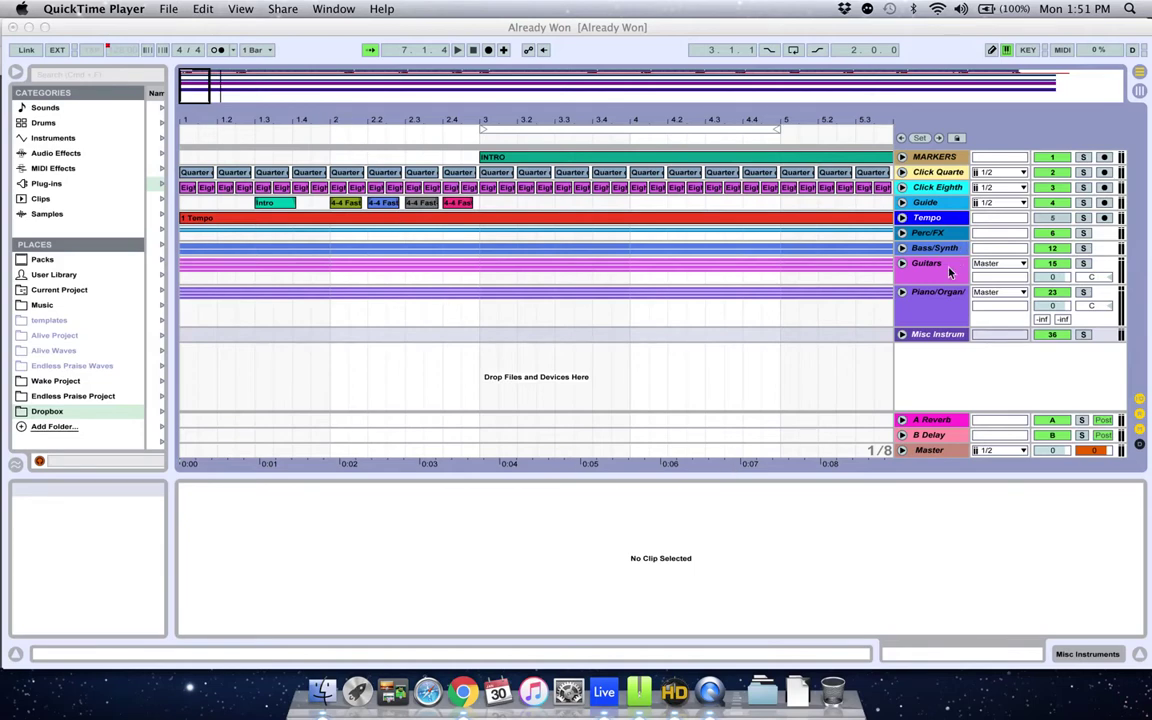
pyautogui.click(932, 335)
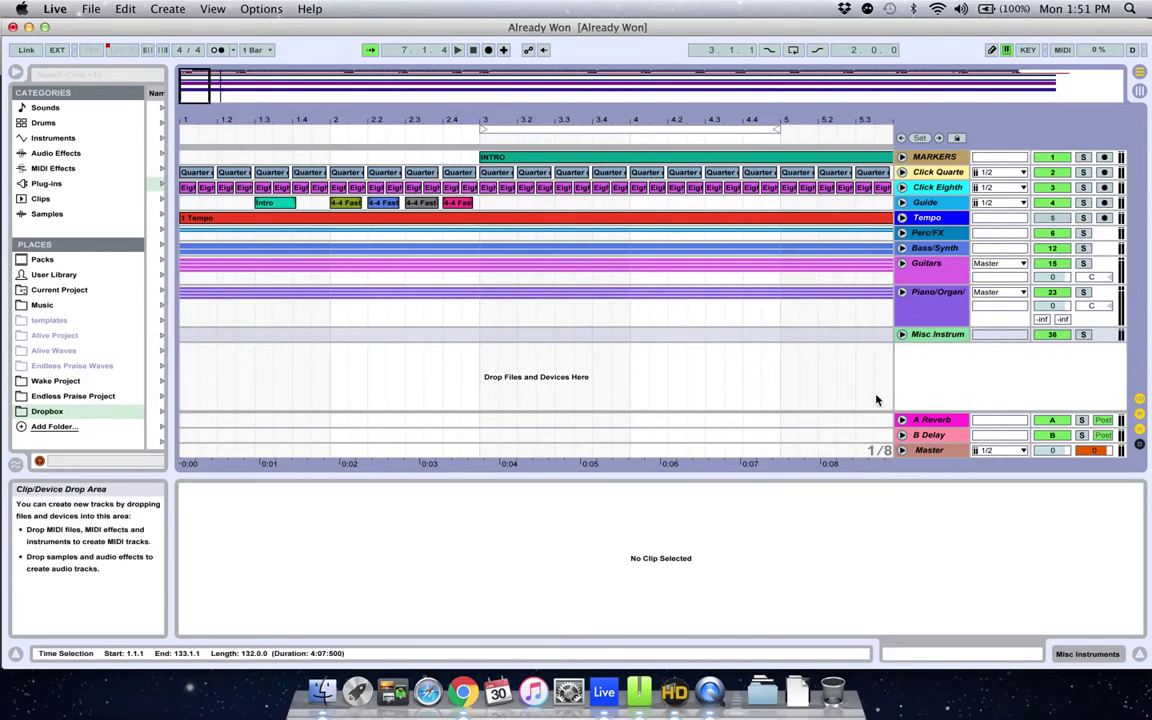
pyautogui.press('super+shift+t')
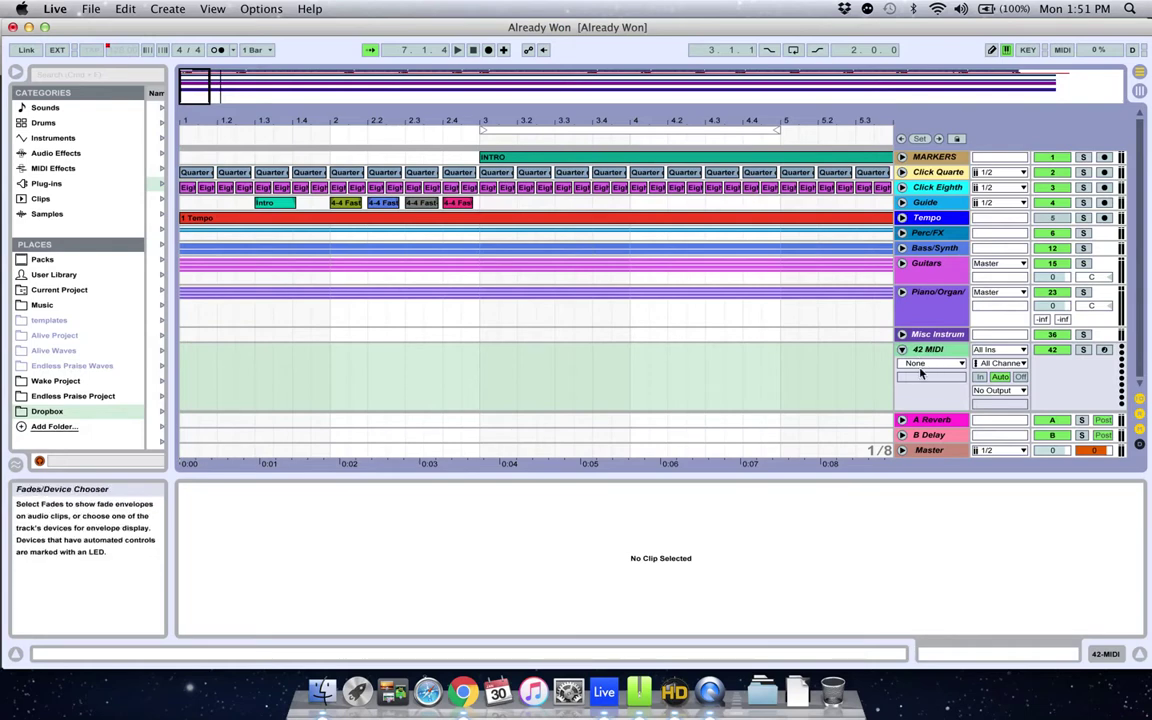
pyautogui.press('super+r')
pyautogui.write('Program Change')
pyautogui.press('Return')
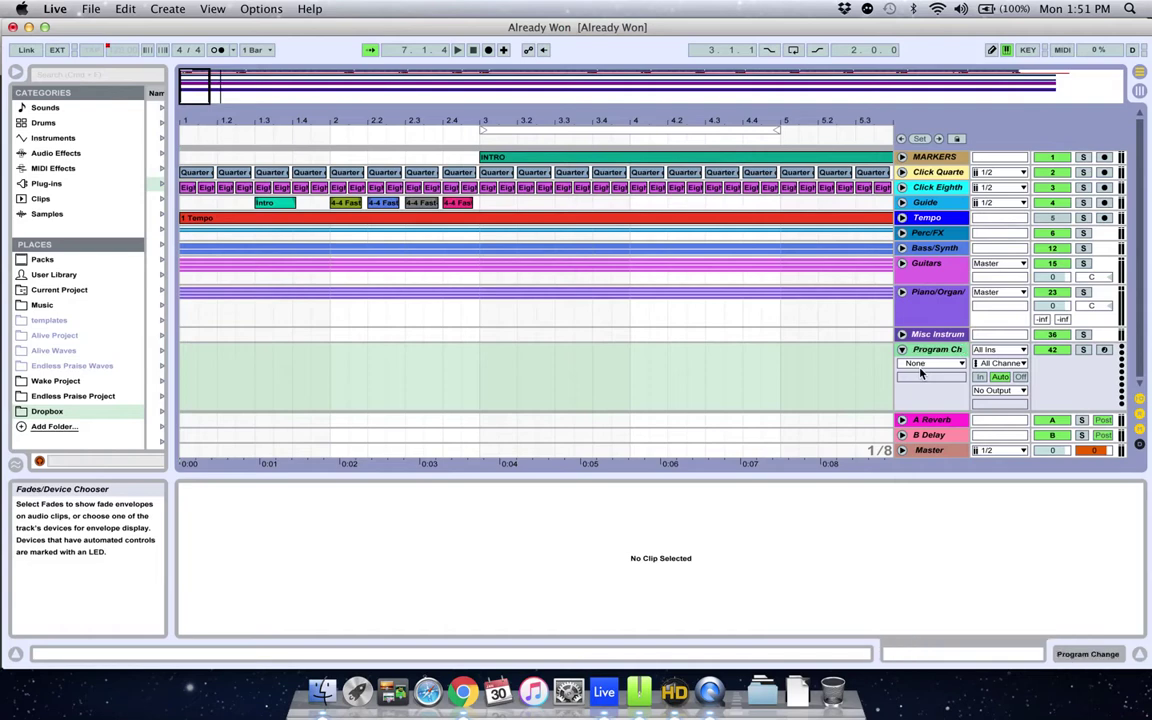
# Step: Route the Program Change track's output to USB Midi on channel 1 and fold the track
pyautogui.click(1022, 392)
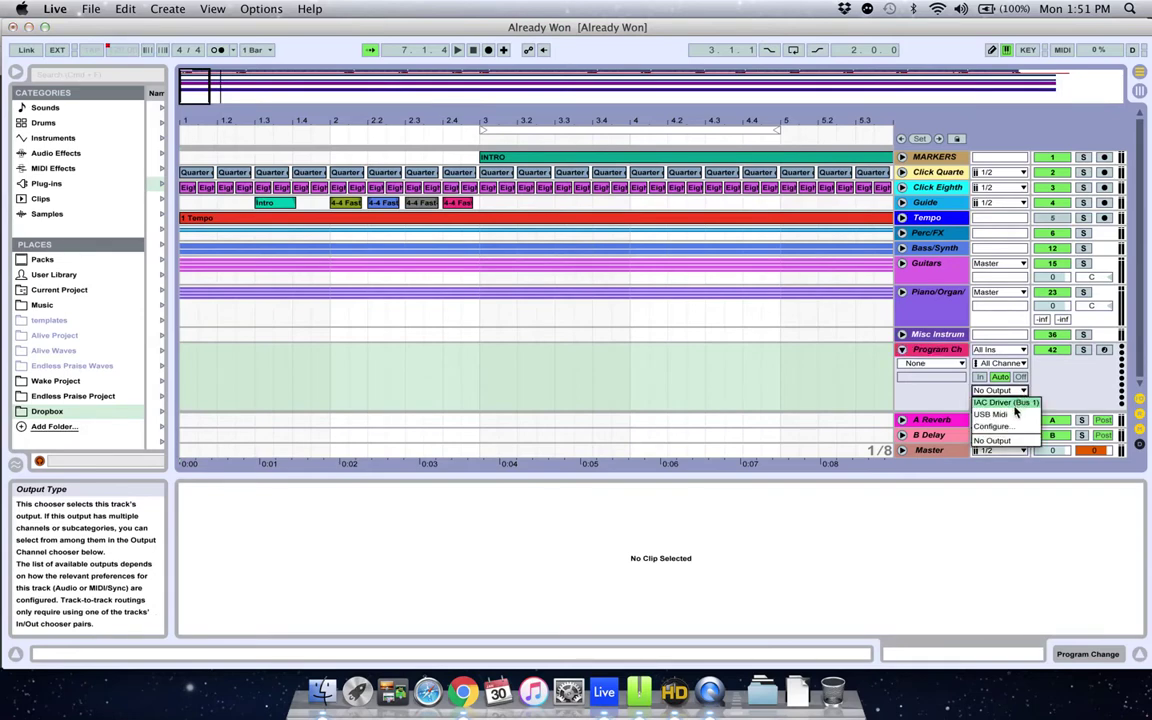
pyautogui.click(1005, 416)
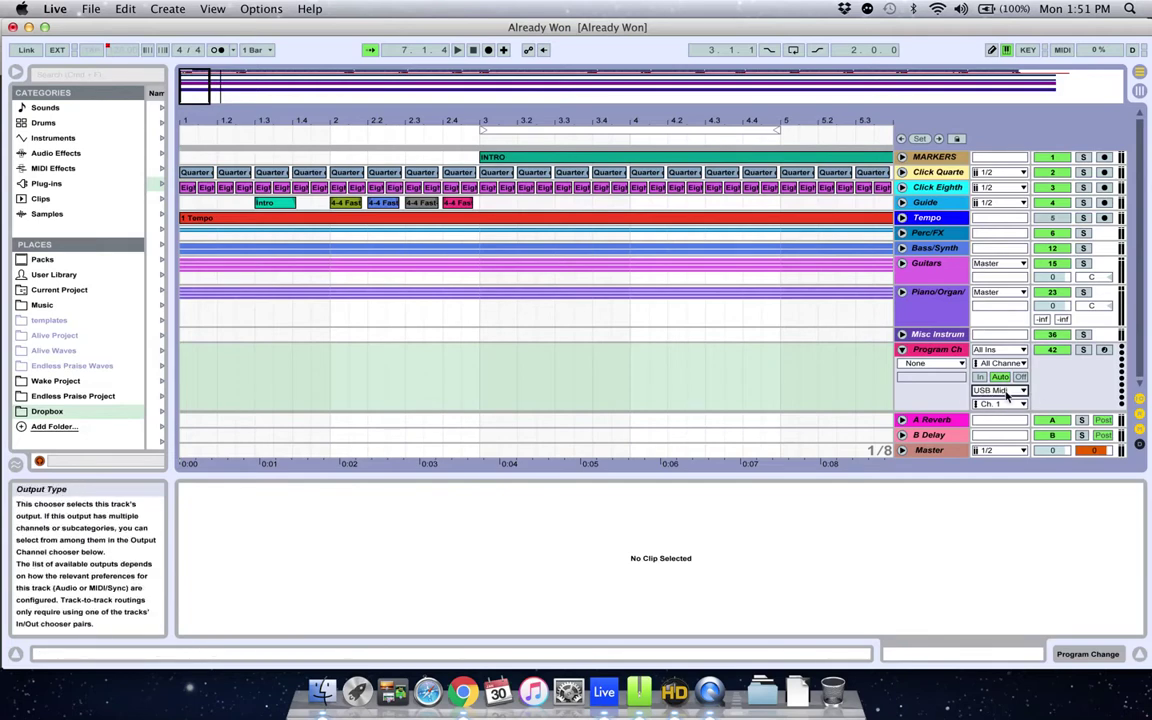
pyautogui.click(902, 352)
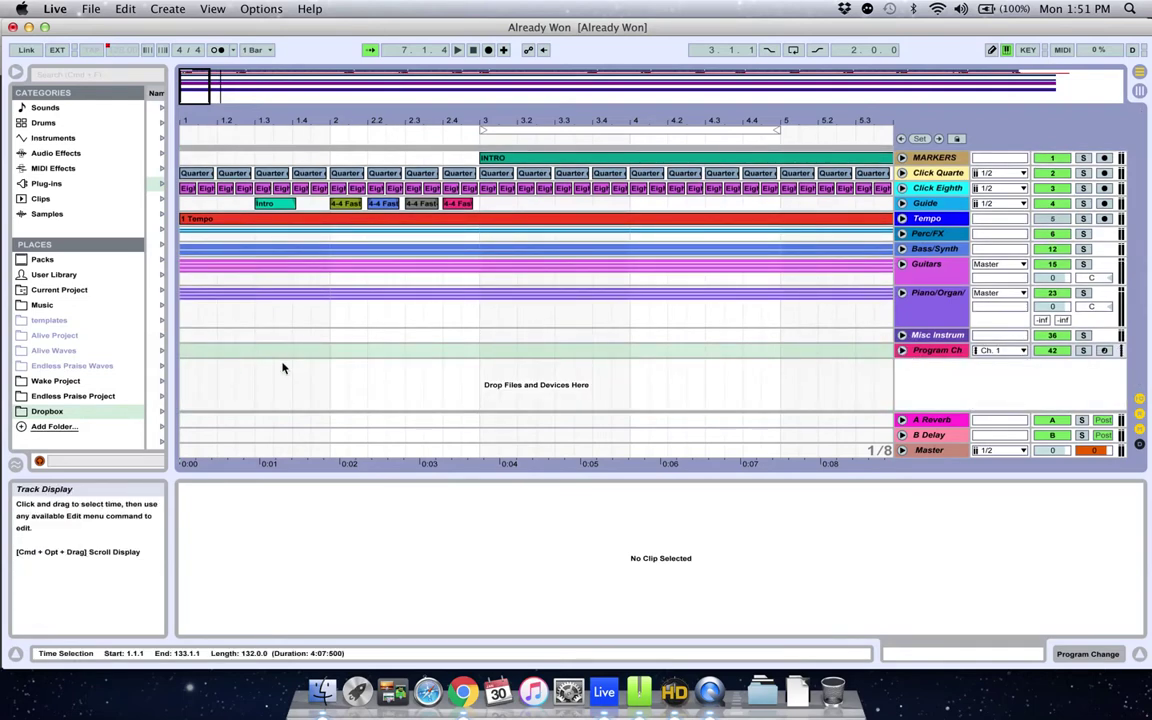
# Step: Insert an empty one-bar MIDI clip at bar 1 on Program Change, then switch to POD HD500 Edit
pyautogui.click(902, 350)
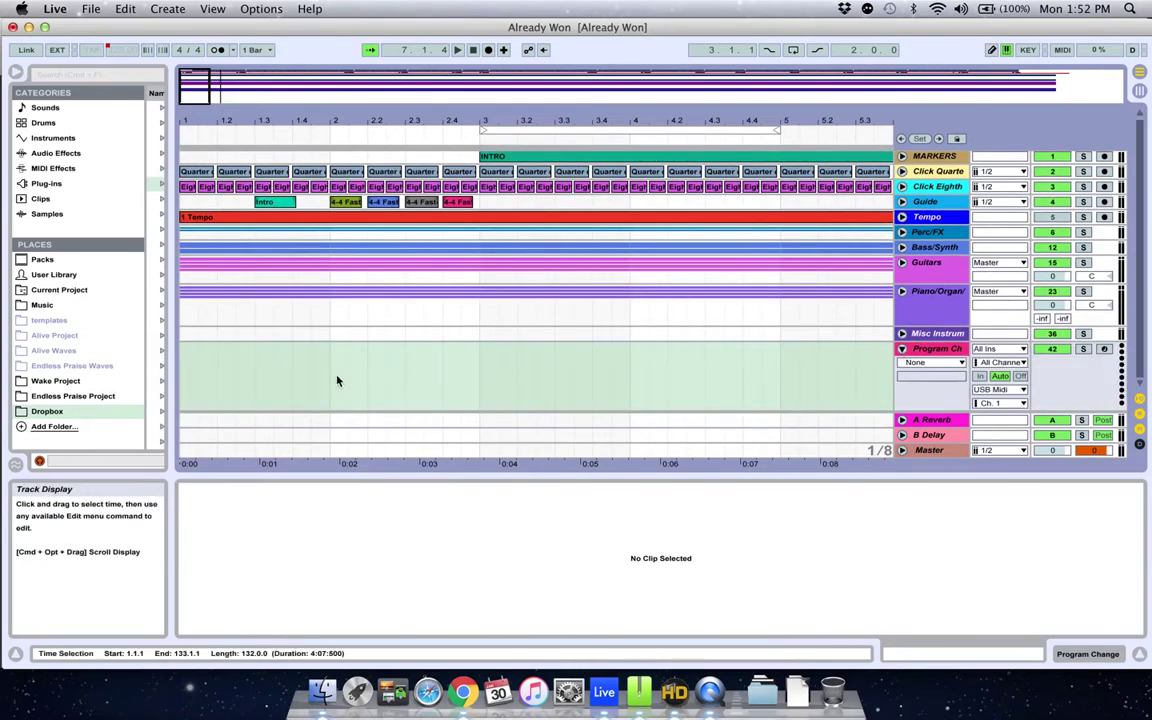
pyautogui.moveTo(330, 383); pyautogui.dragTo(183, 381)
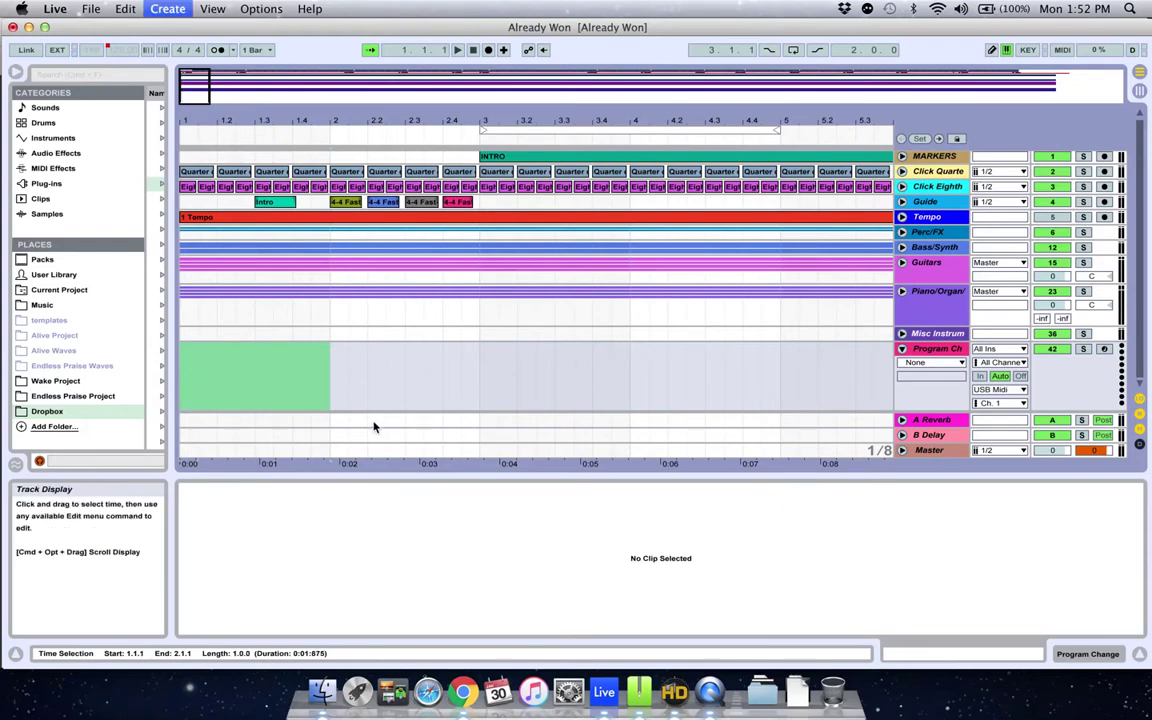
pyautogui.press('super+shift+m')
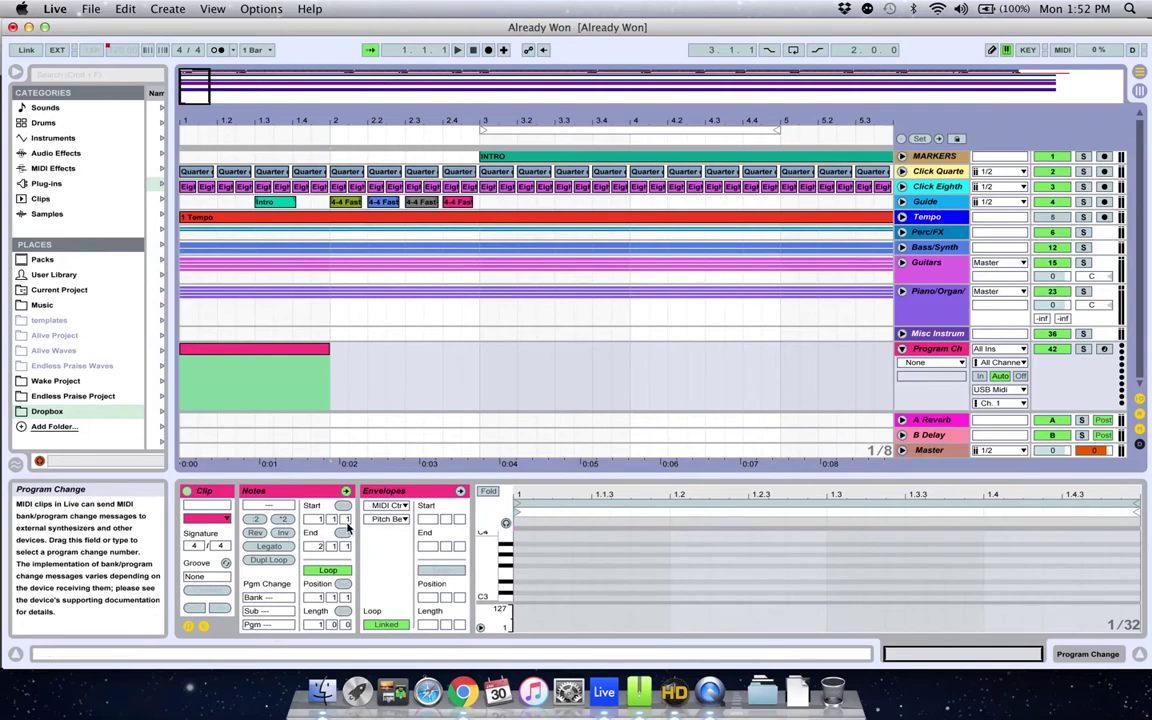
pyautogui.click(676, 704)
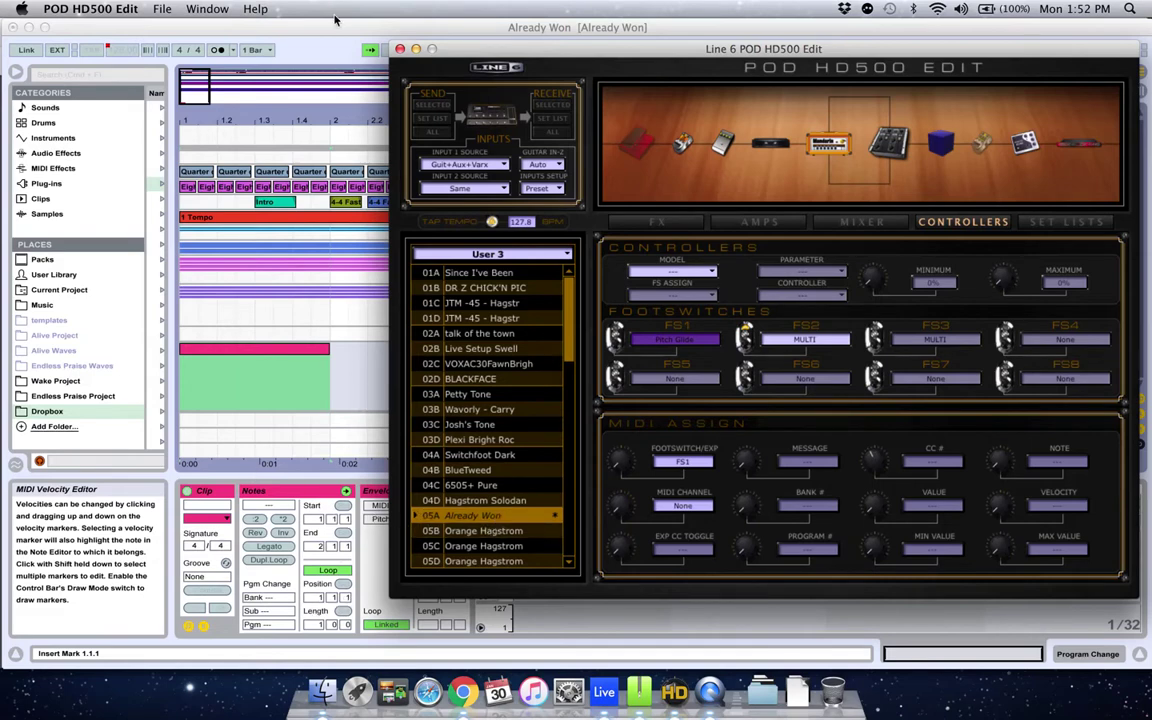
# Step: Set the Program Change clip's Pgm number to 17 and fold the track
pyautogui.click(603, 691)
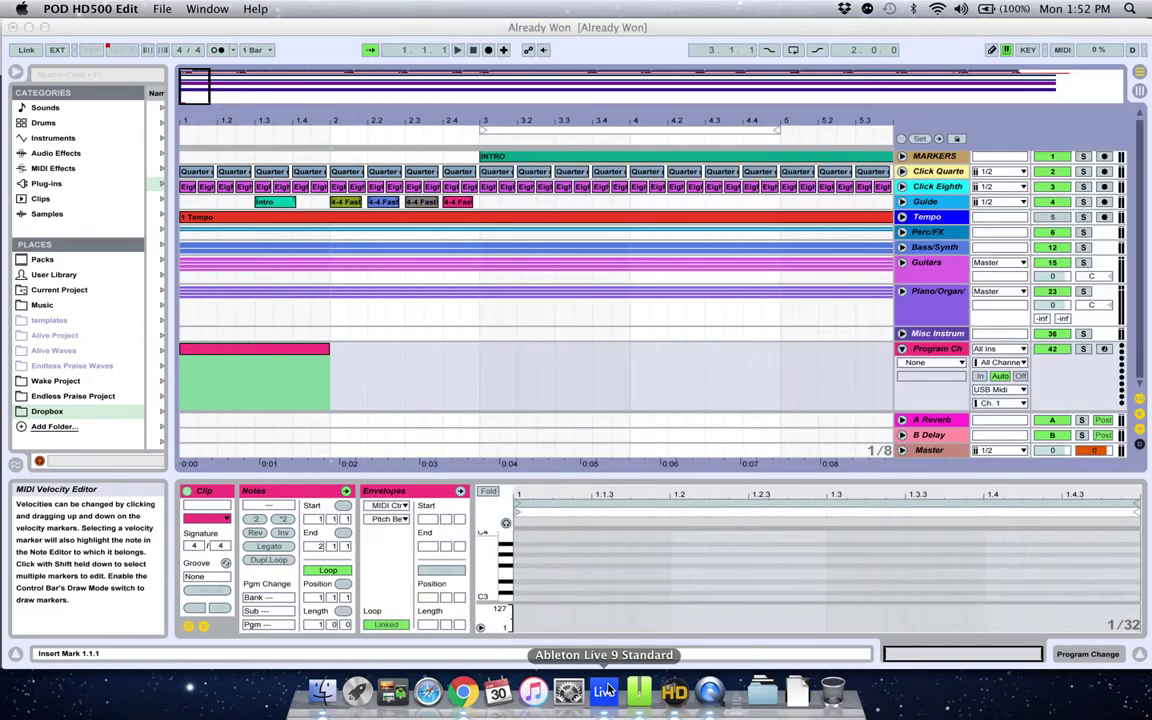
pyautogui.click(260, 625)
pyautogui.write('9')
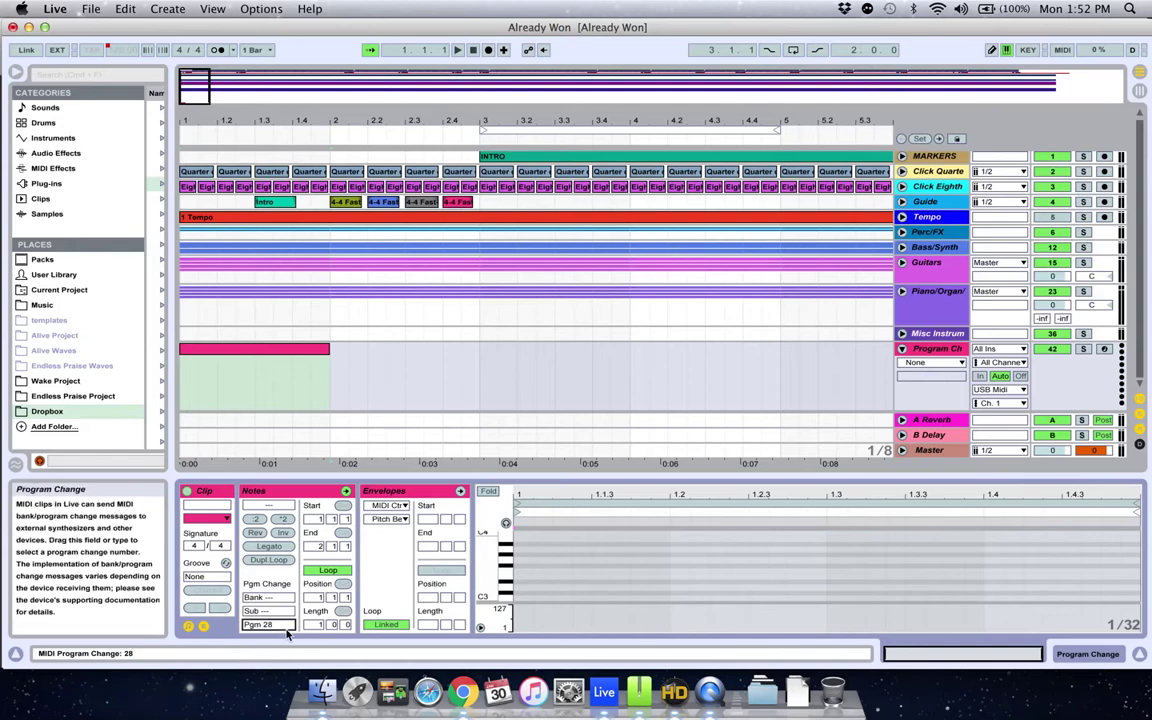
pyautogui.press('Return')
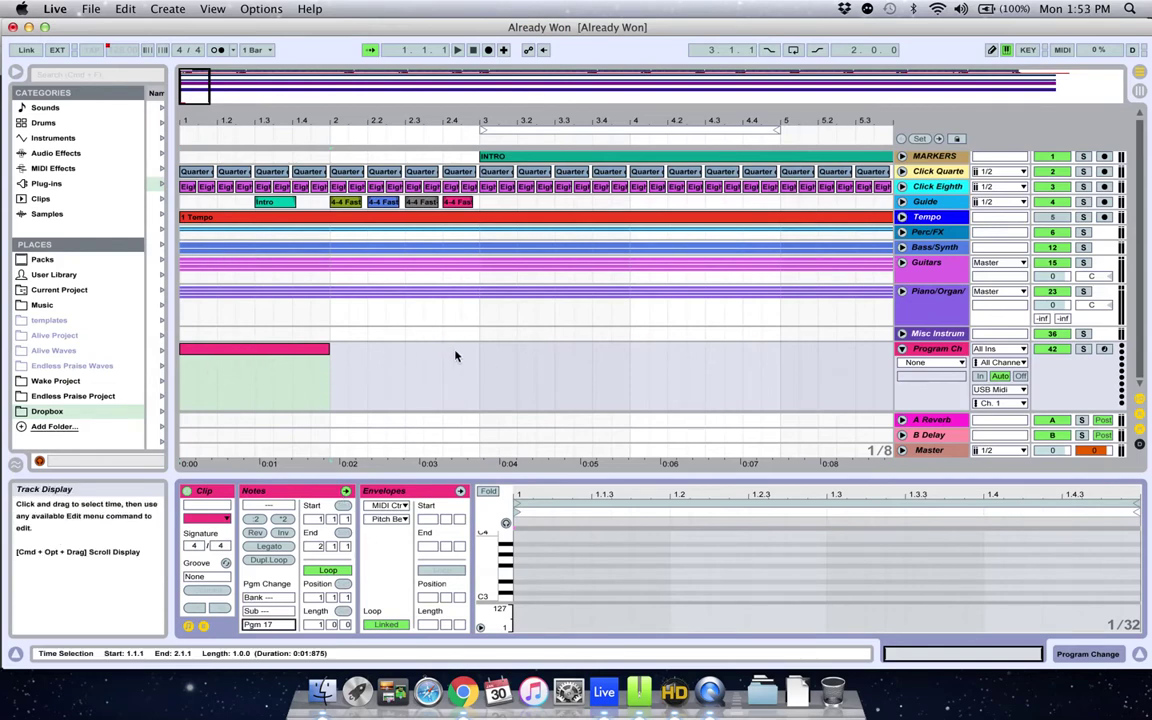
pyautogui.click(902, 351)
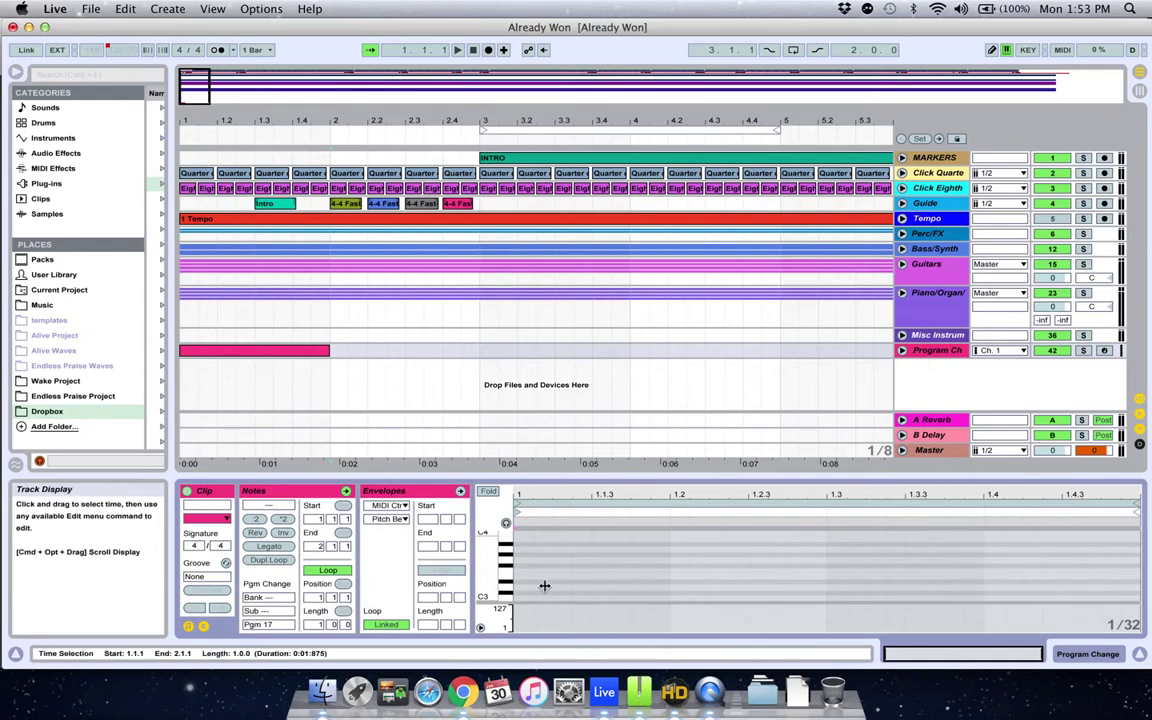
pyautogui.click(674, 692)
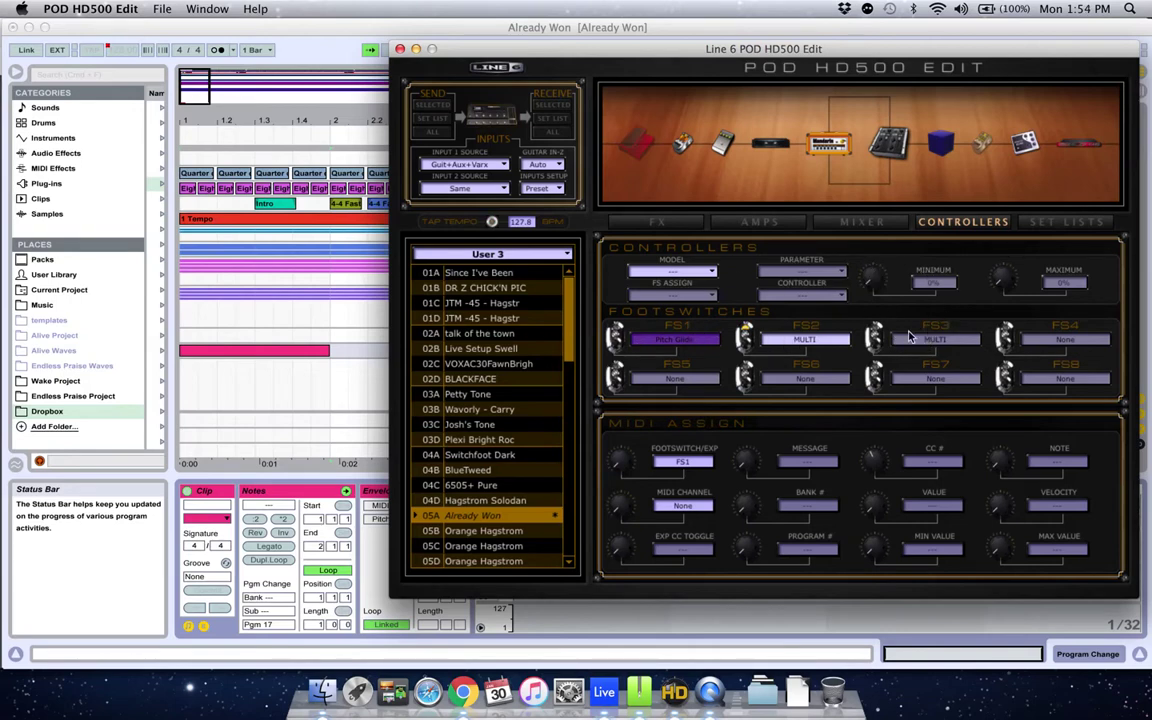
pyautogui.click(316, 24)
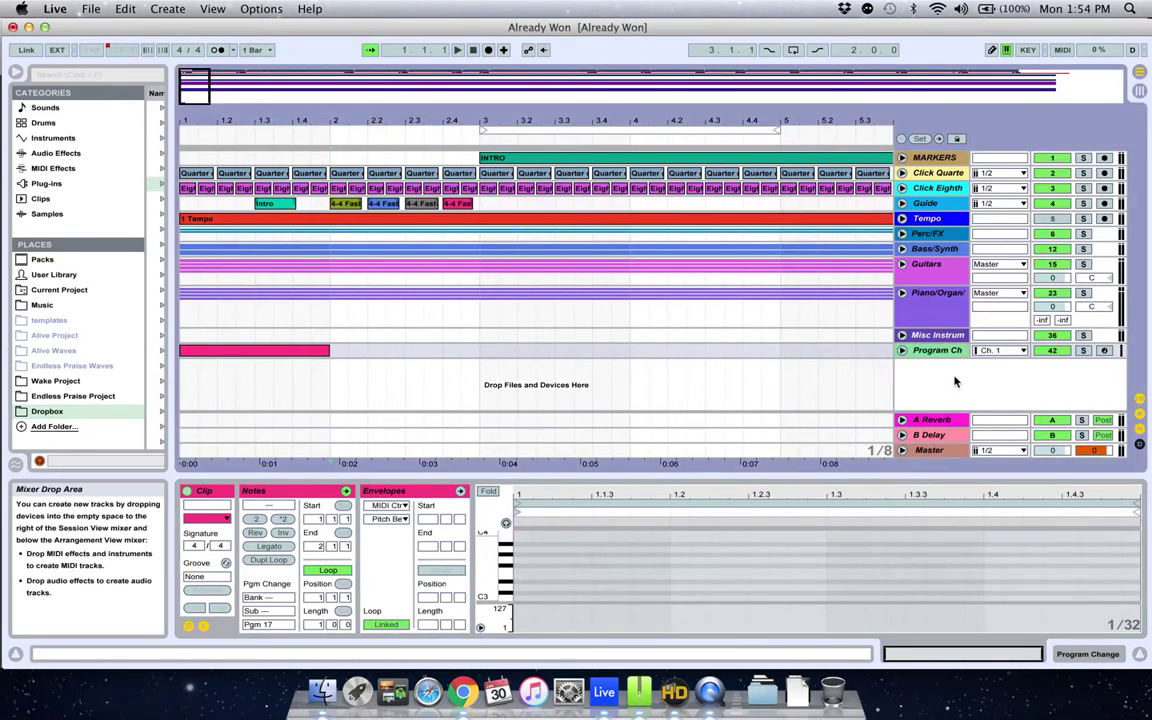
# Step: Add a MIDI track named 'FS 1' sending its output to USB Midi
pyautogui.press('super+shift+t')
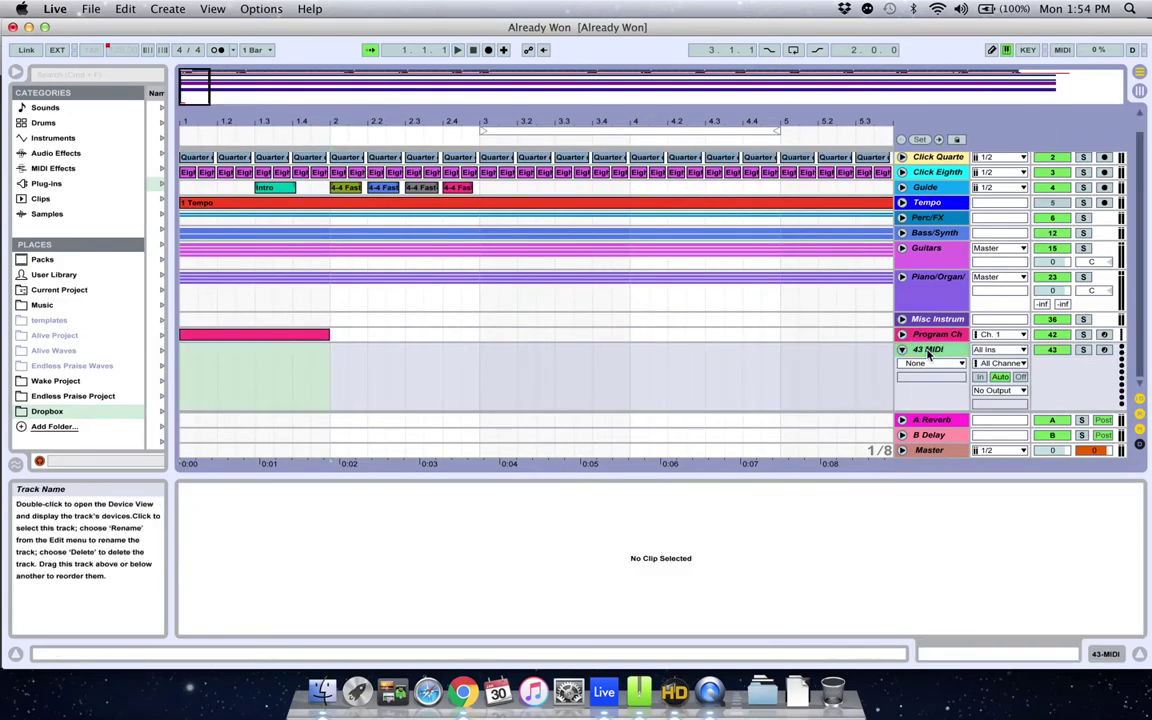
pyautogui.press('super+r')
pyautogui.write('FS 1')
pyautogui.press('Return')
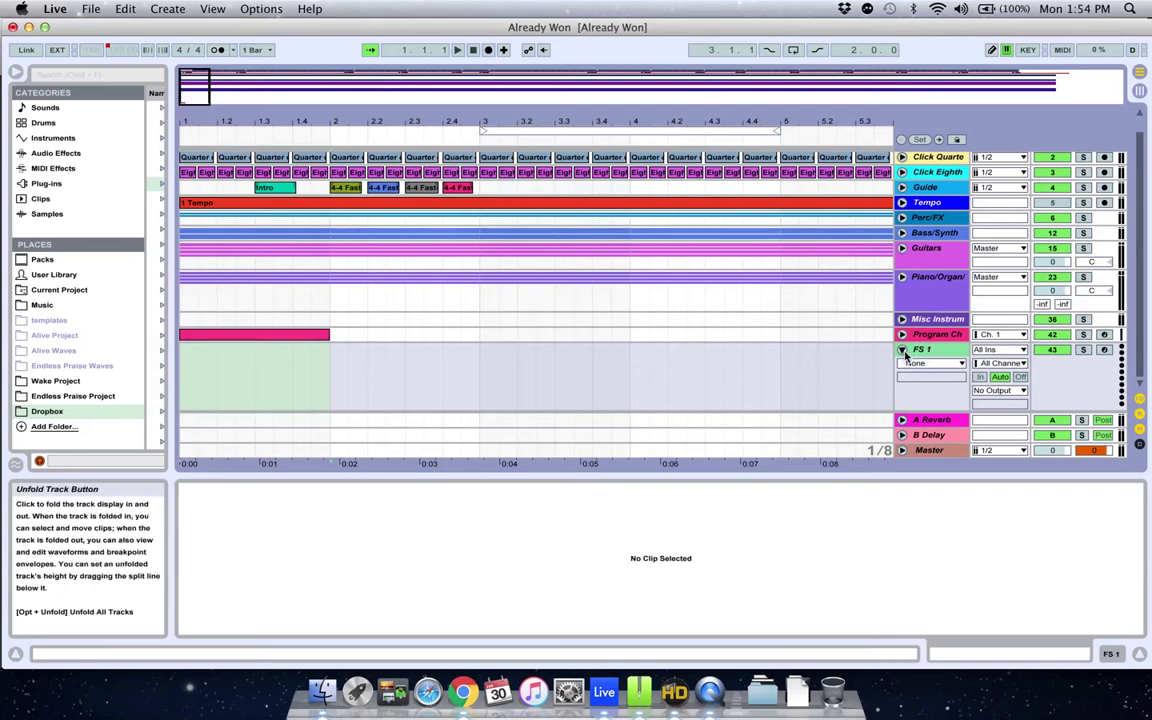
pyautogui.click(1018, 390)
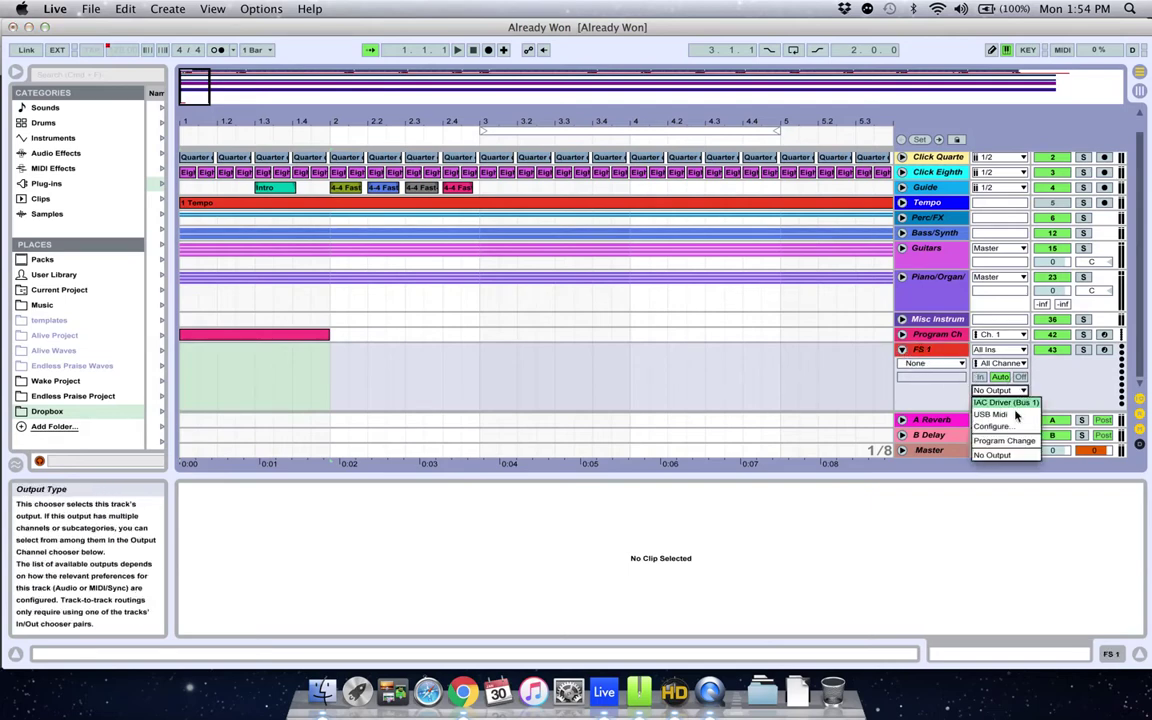
pyautogui.click(1012, 416)
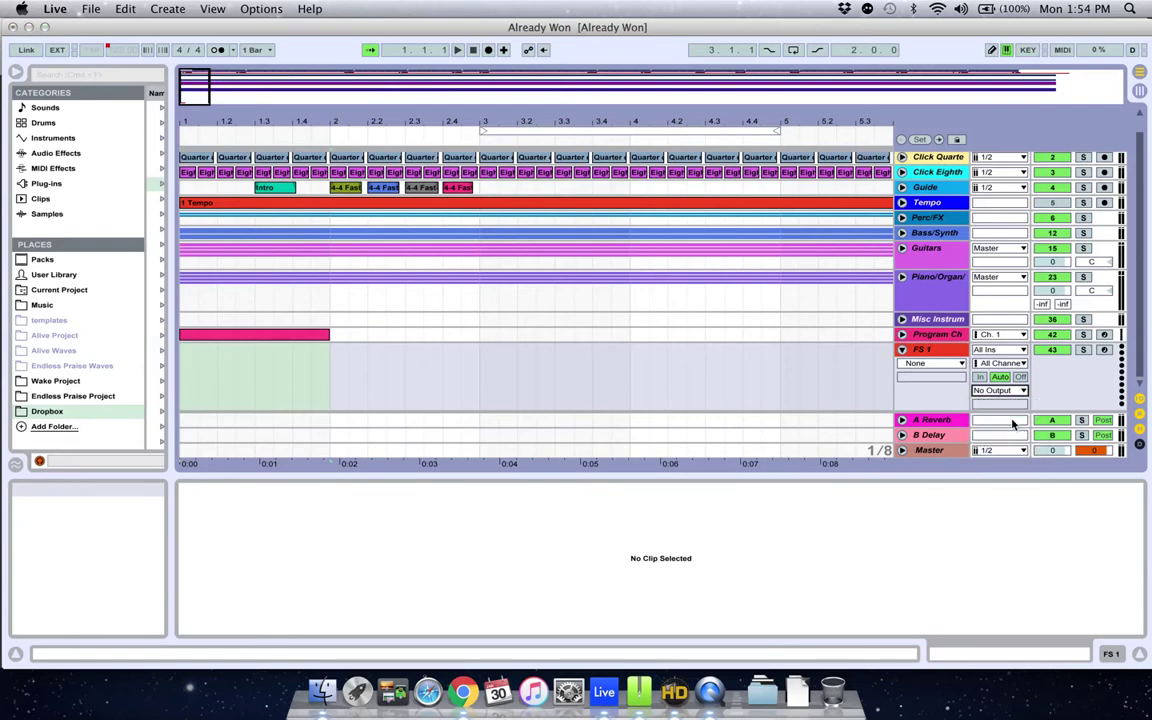
pyautogui.click(902, 350)
# Step: Add a second MIDI track named 'FS 3', undoing a stray audio track, and route it to USB Midi
pyautogui.press('super+t')
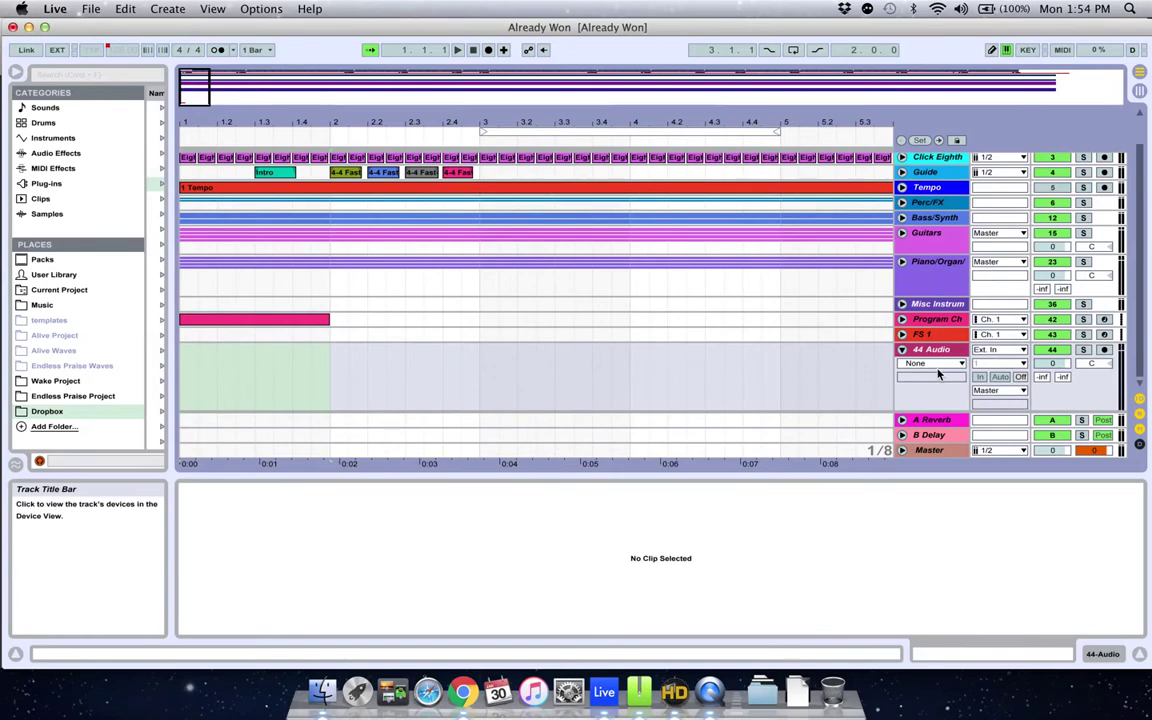
pyautogui.press('super+z')
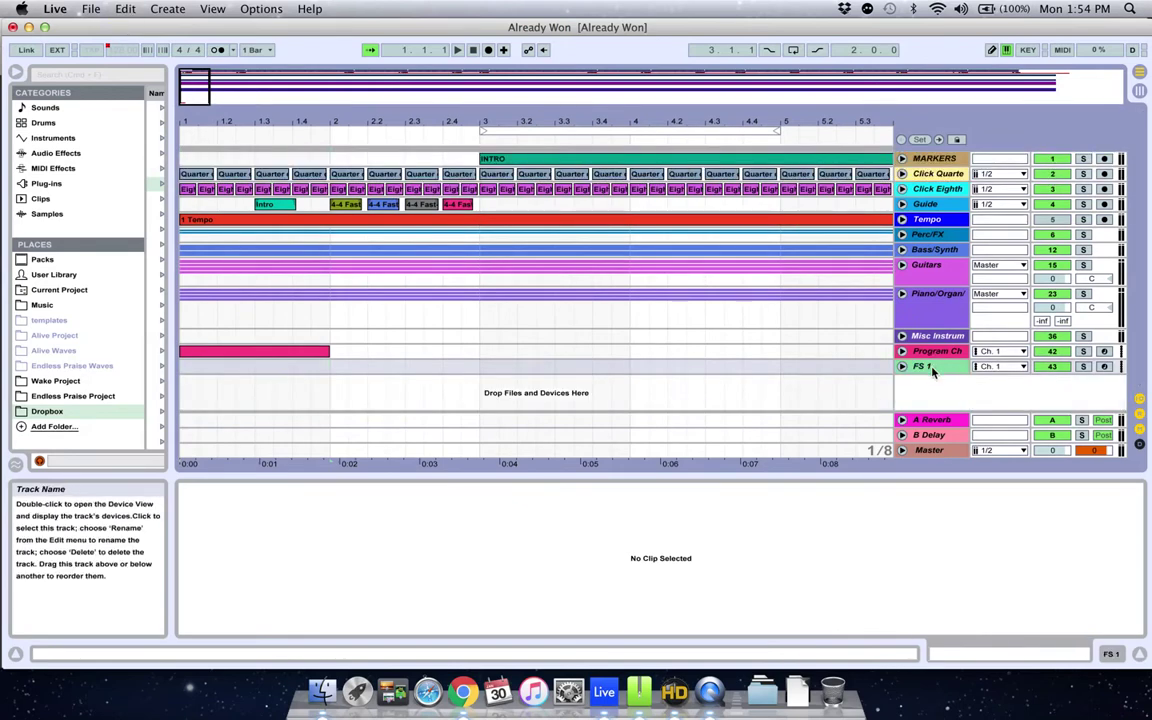
pyautogui.press('super+shift+t')
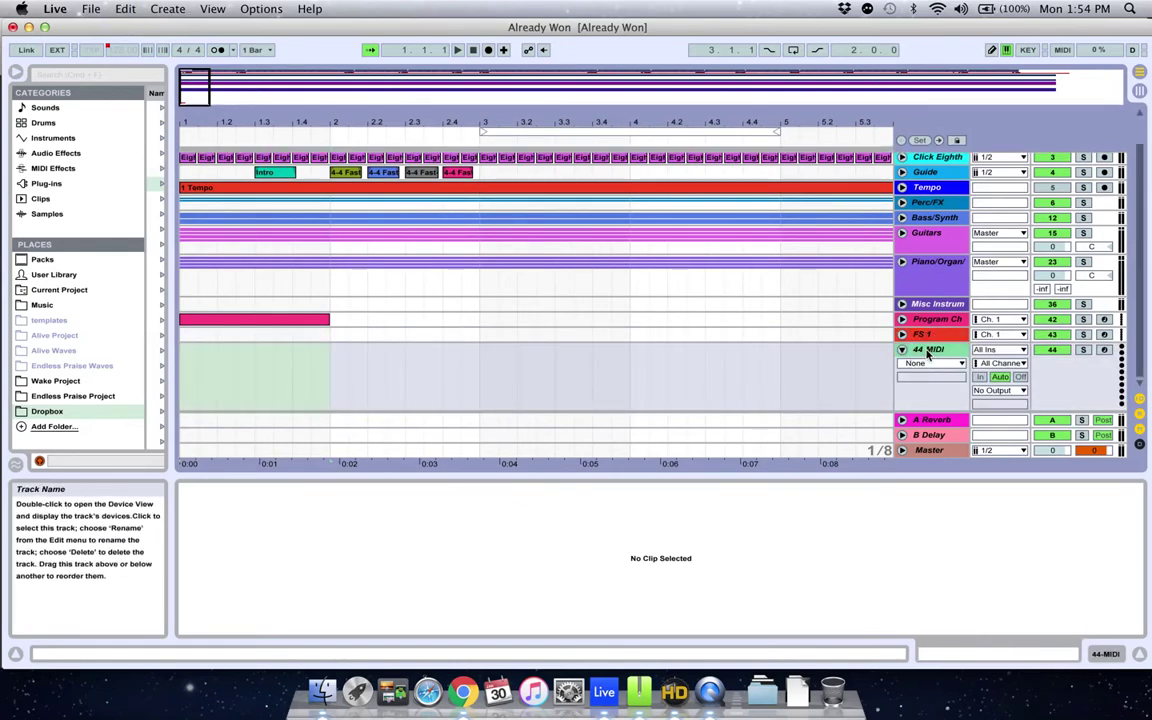
pyautogui.press('super+r')
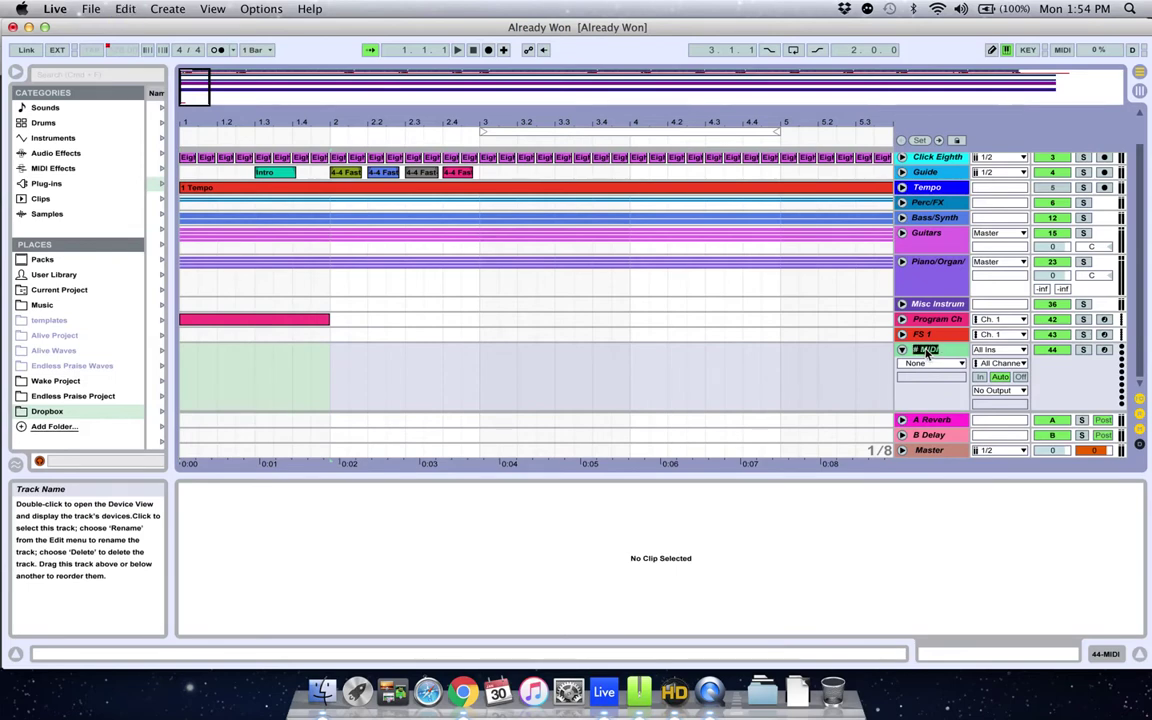
pyautogui.write('FS 3')
pyautogui.press('Return')
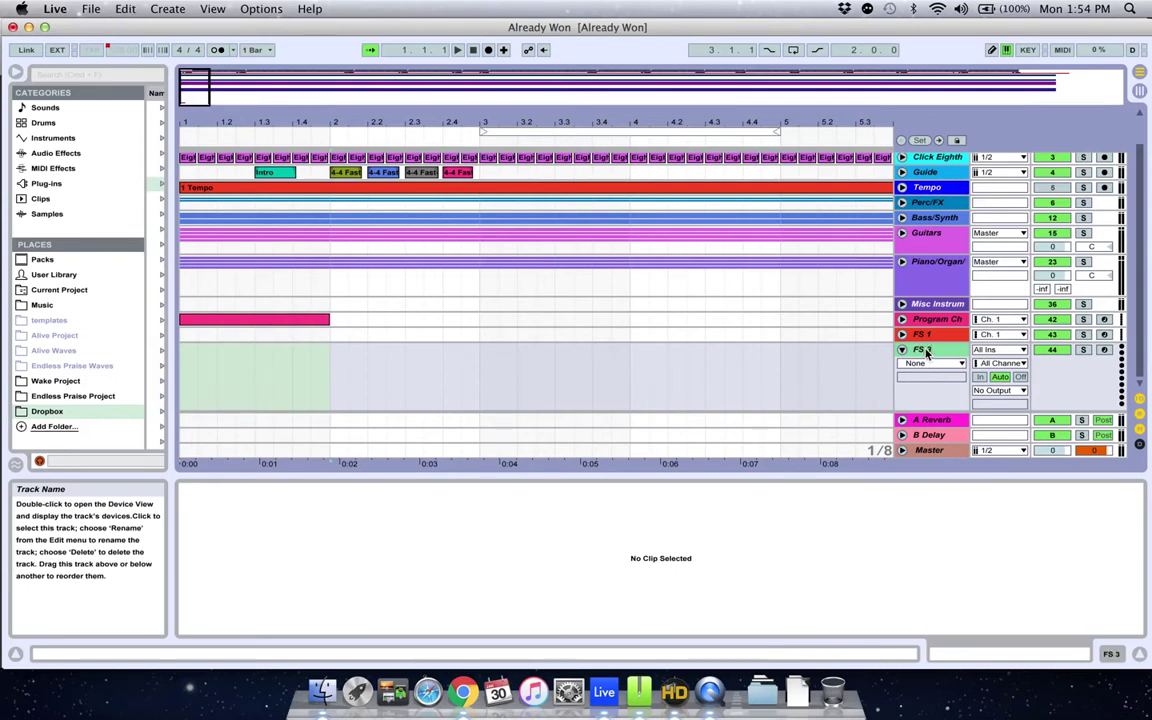
pyautogui.click(902, 350)
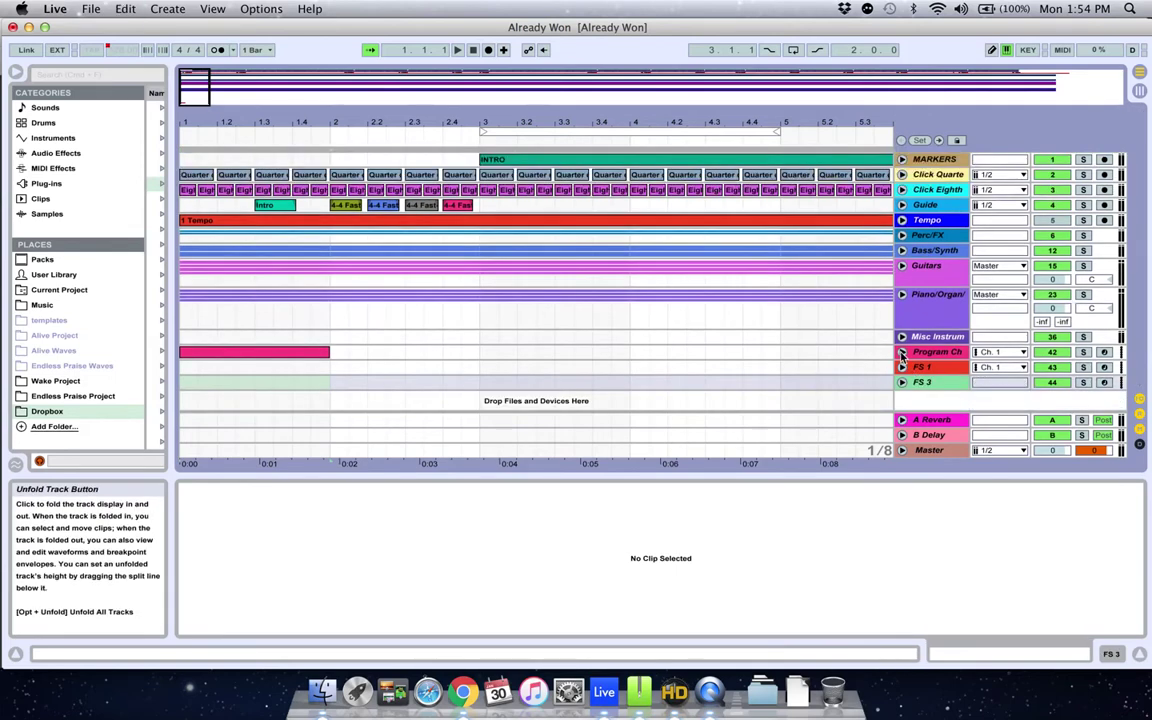
pyautogui.click(902, 383)
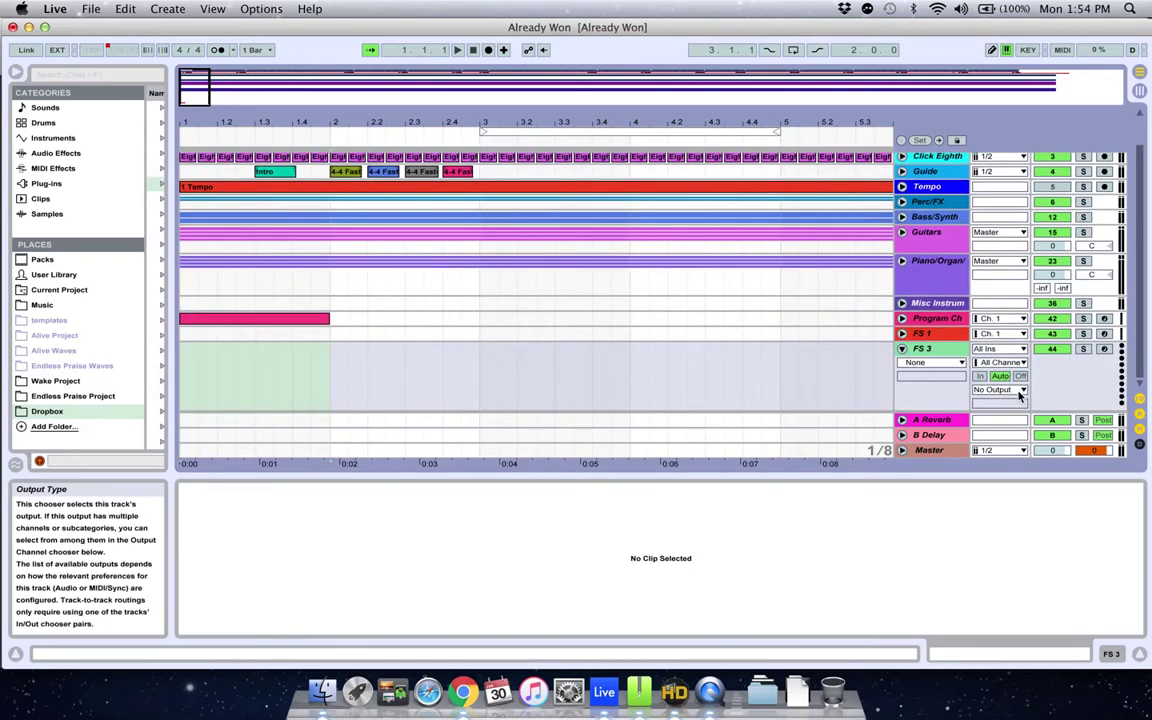
pyautogui.click(1020, 392)
pyautogui.click(1005, 411)
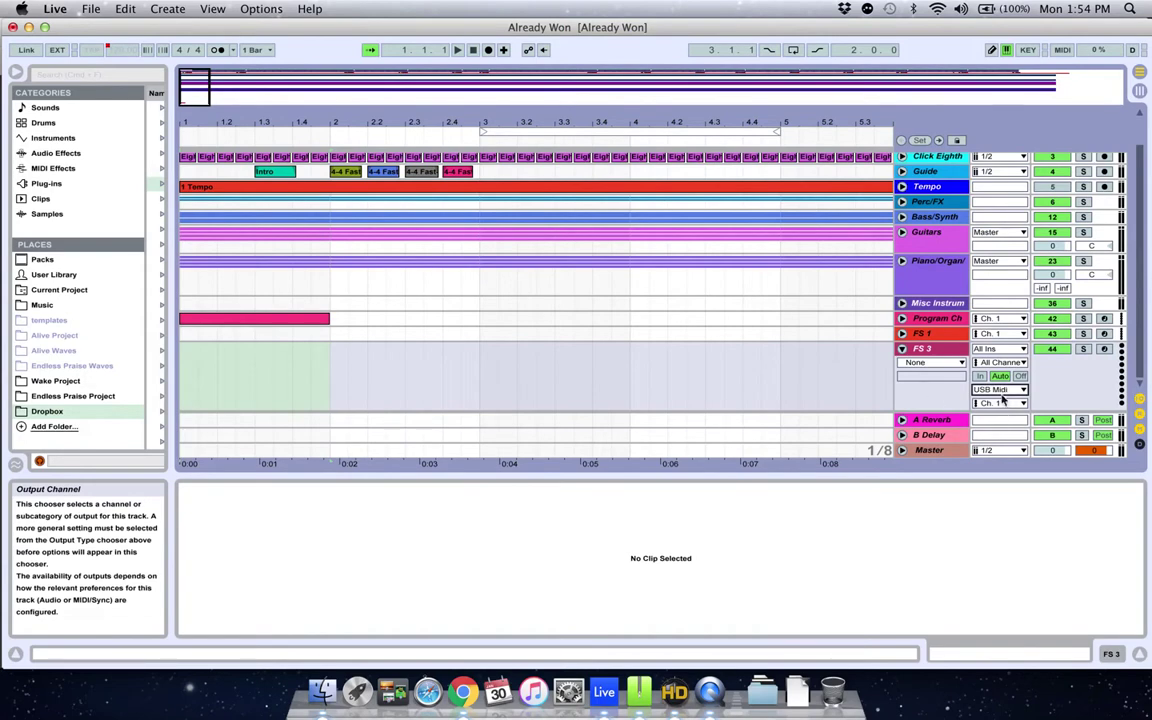
pyautogui.click(902, 348)
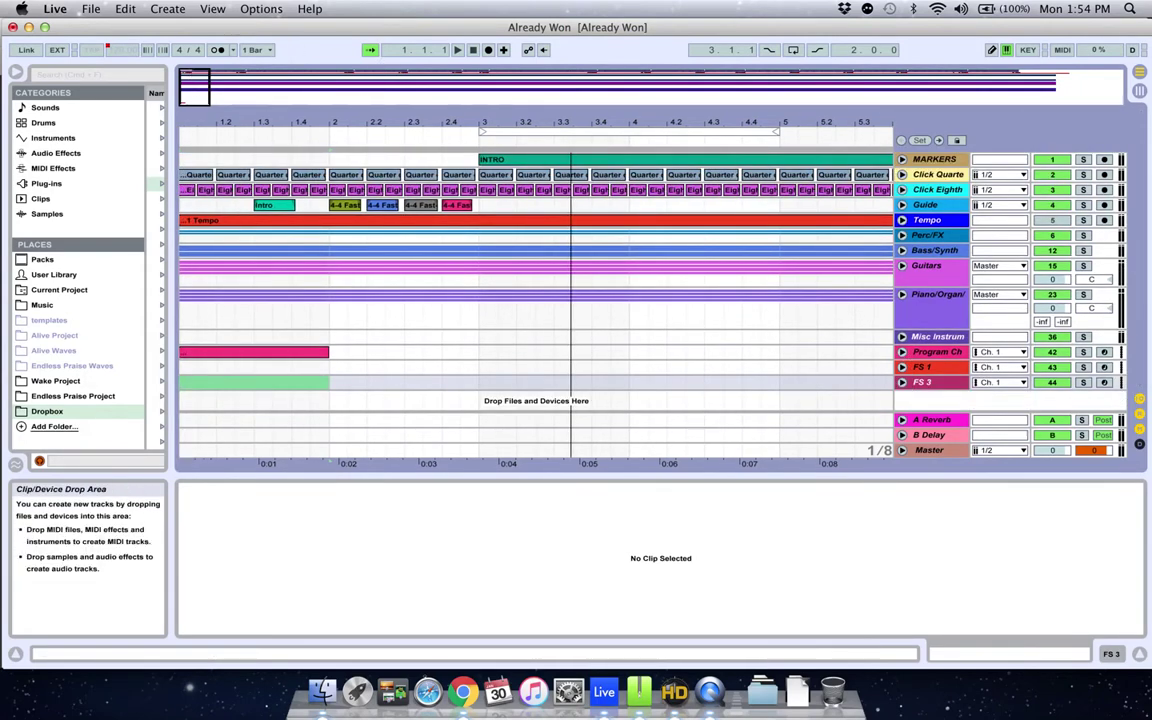
# Step: Insert empty MIDI clips covering bars 1–133 on both FS 1 and FS 3
pyautogui.press('w')
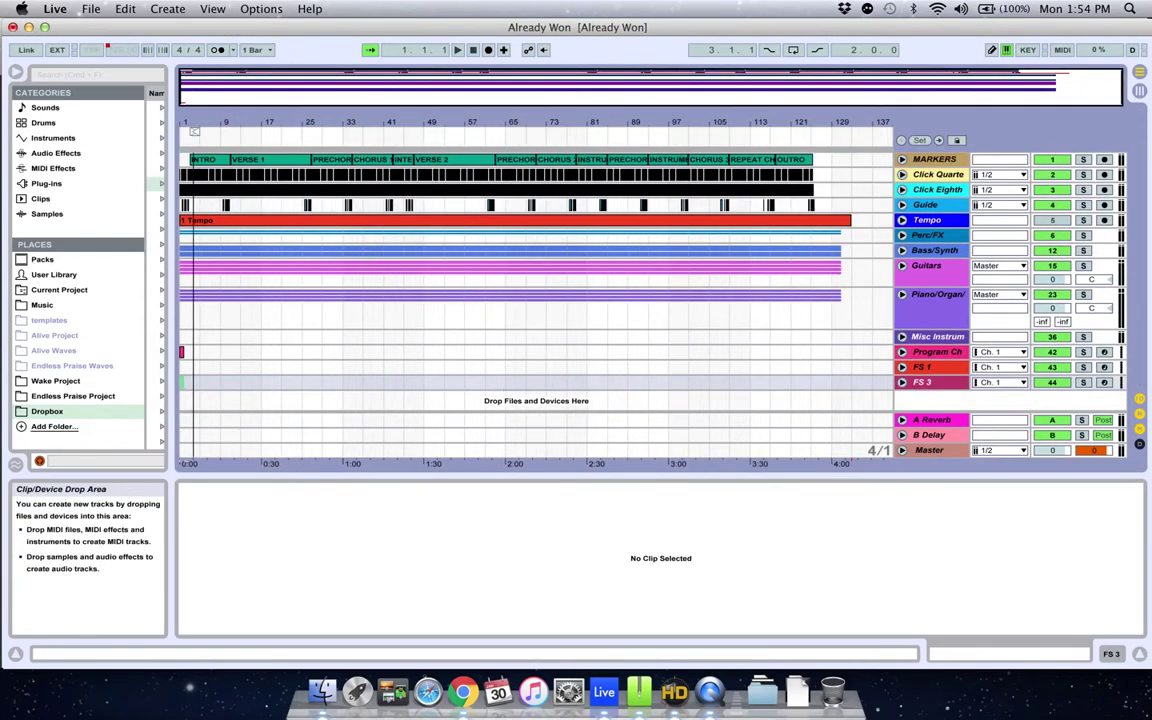
pyautogui.click(923, 379)
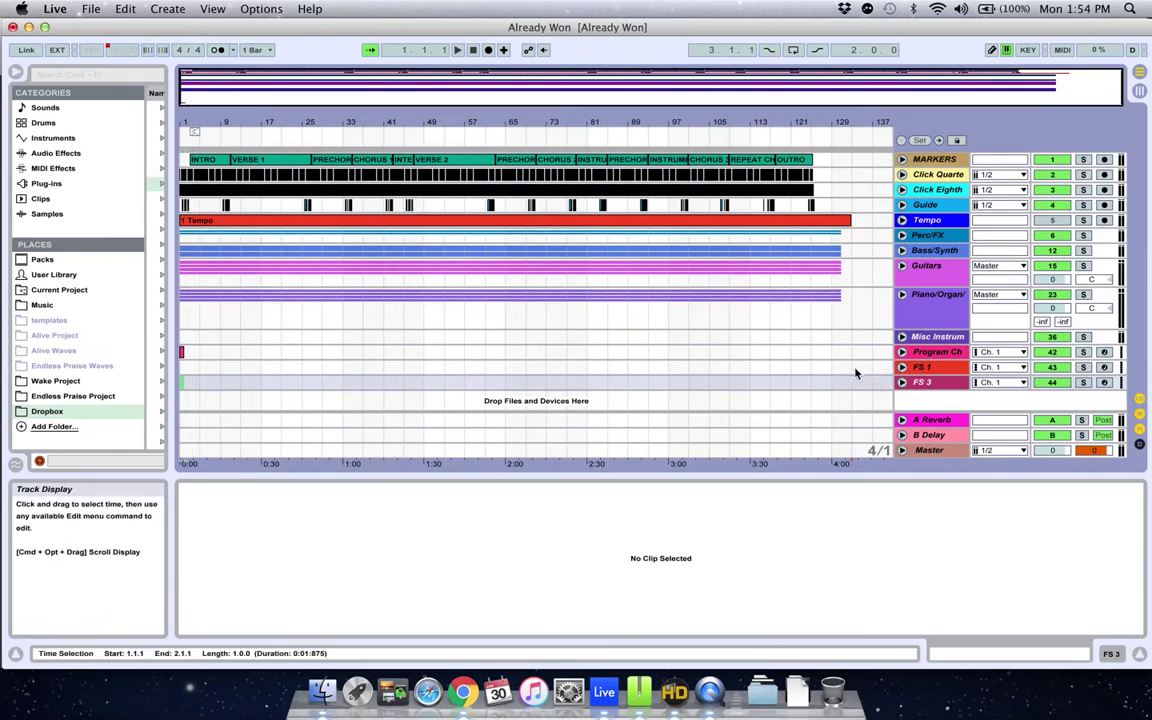
pyautogui.moveTo(853, 369); pyautogui.dragTo(183, 369)
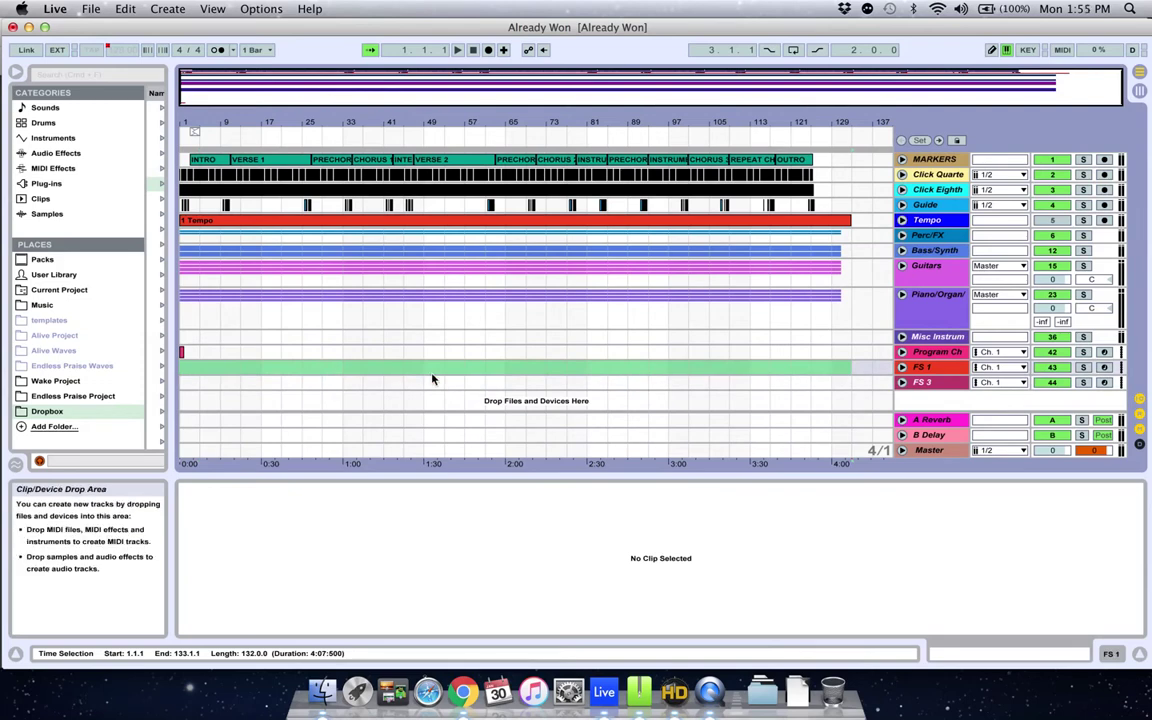
pyautogui.press('super+shift+m')
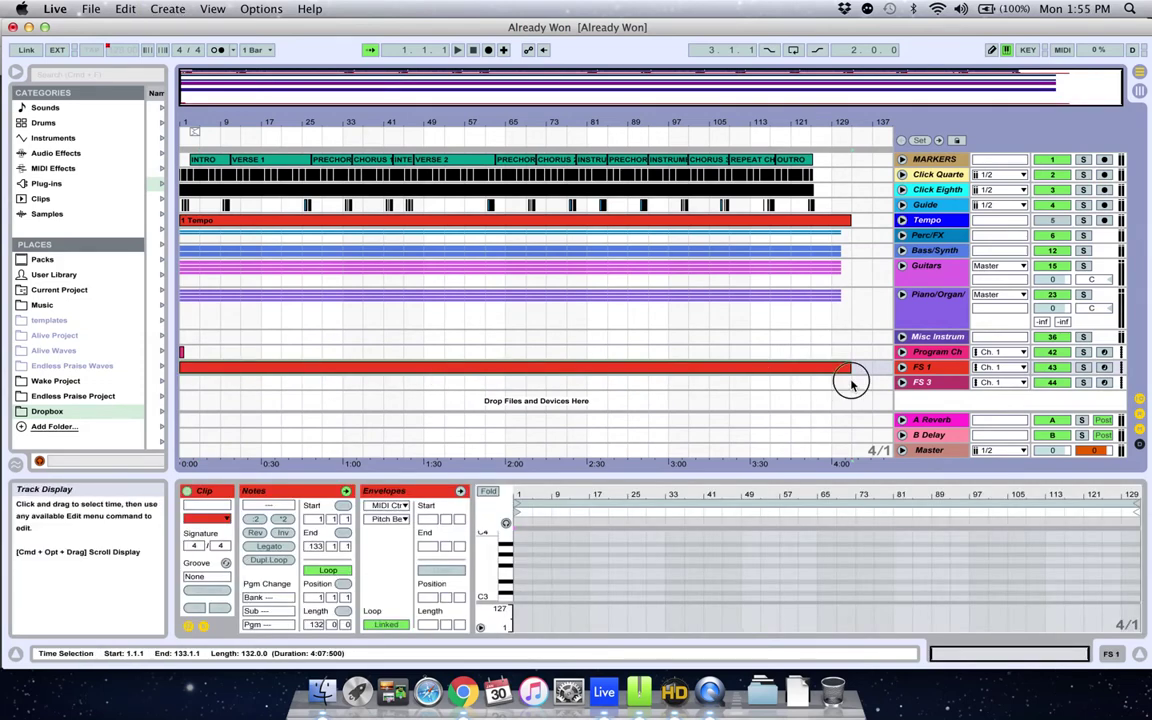
pyautogui.moveTo(847, 383); pyautogui.dragTo(181, 386)
pyautogui.press('super+shift+m')
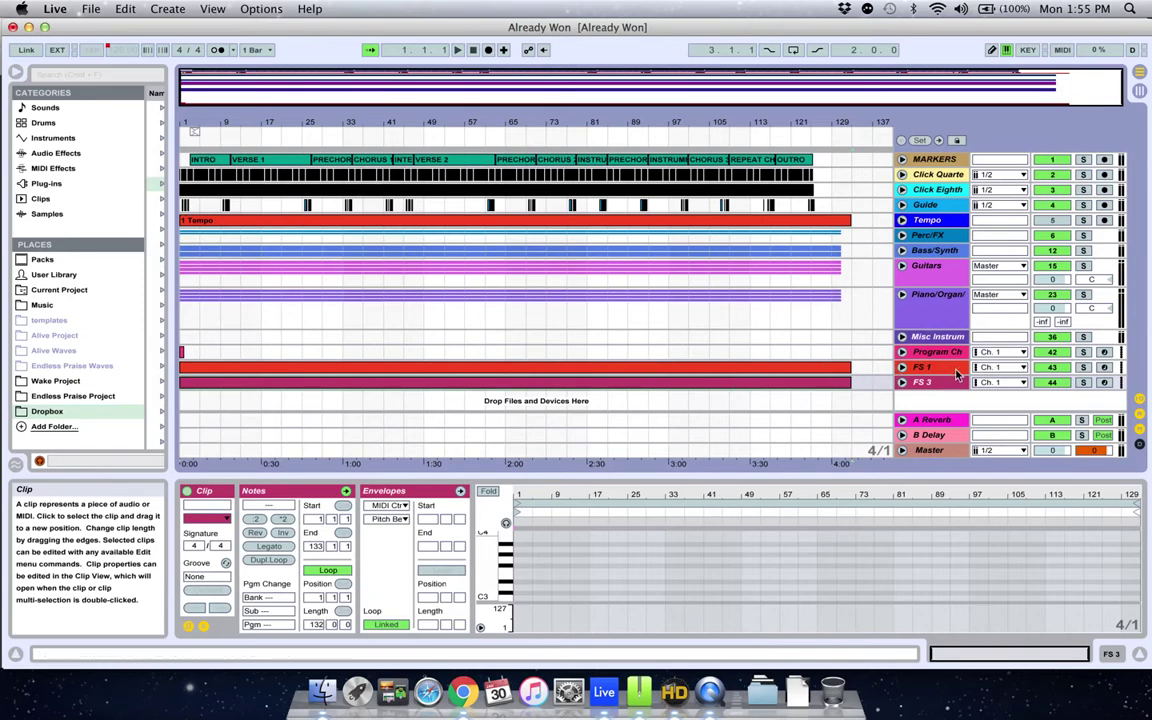
# Step: Open the FS 1 clip's Clip View and toggle its Envelopes box off and back on
pyautogui.click(576, 371)
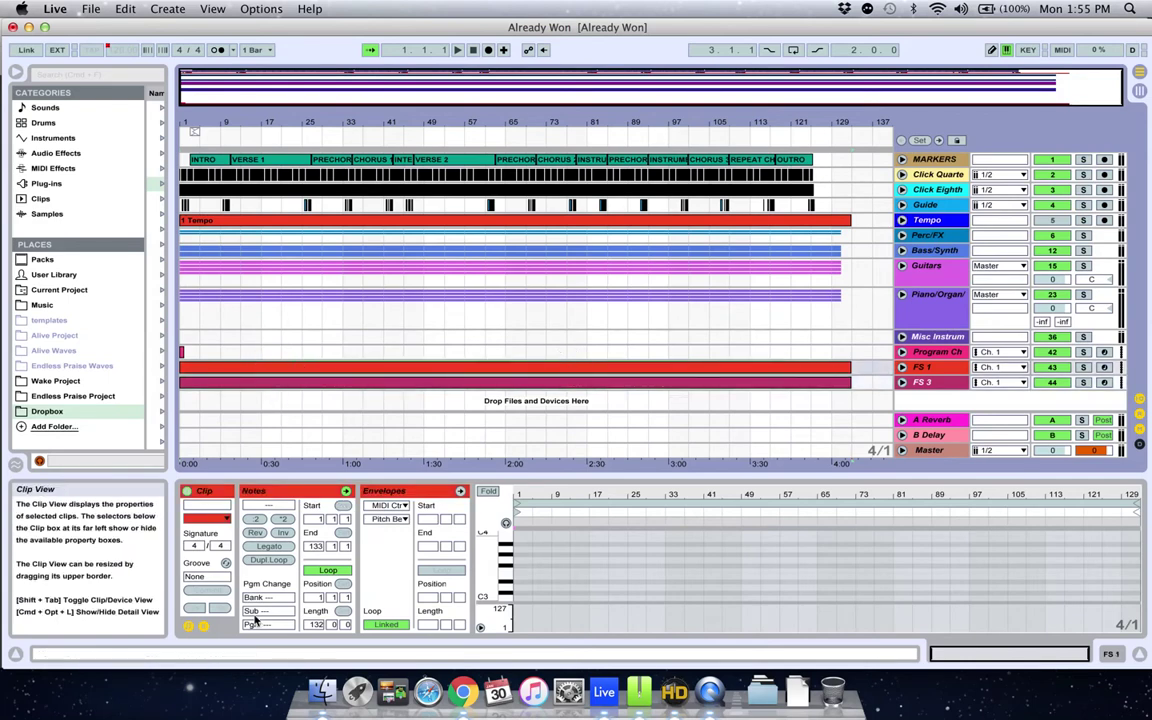
pyautogui.click(203, 626)
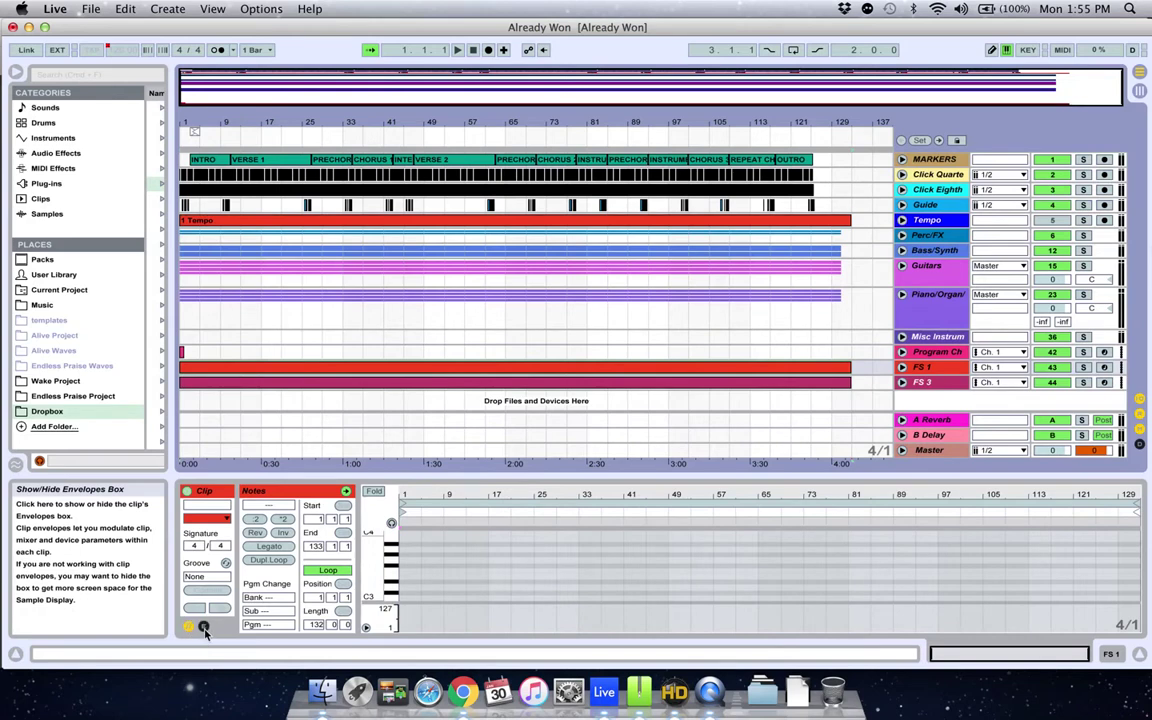
pyautogui.click(203, 626)
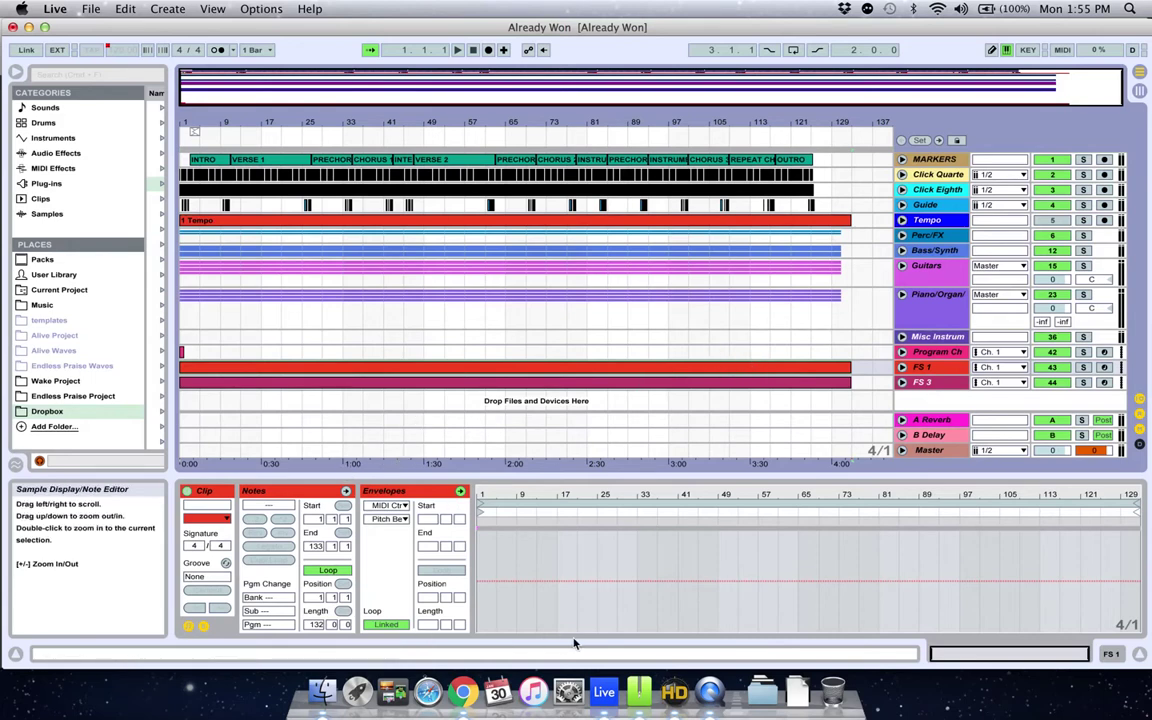
pyautogui.hotkey('ctrl', 'Up')
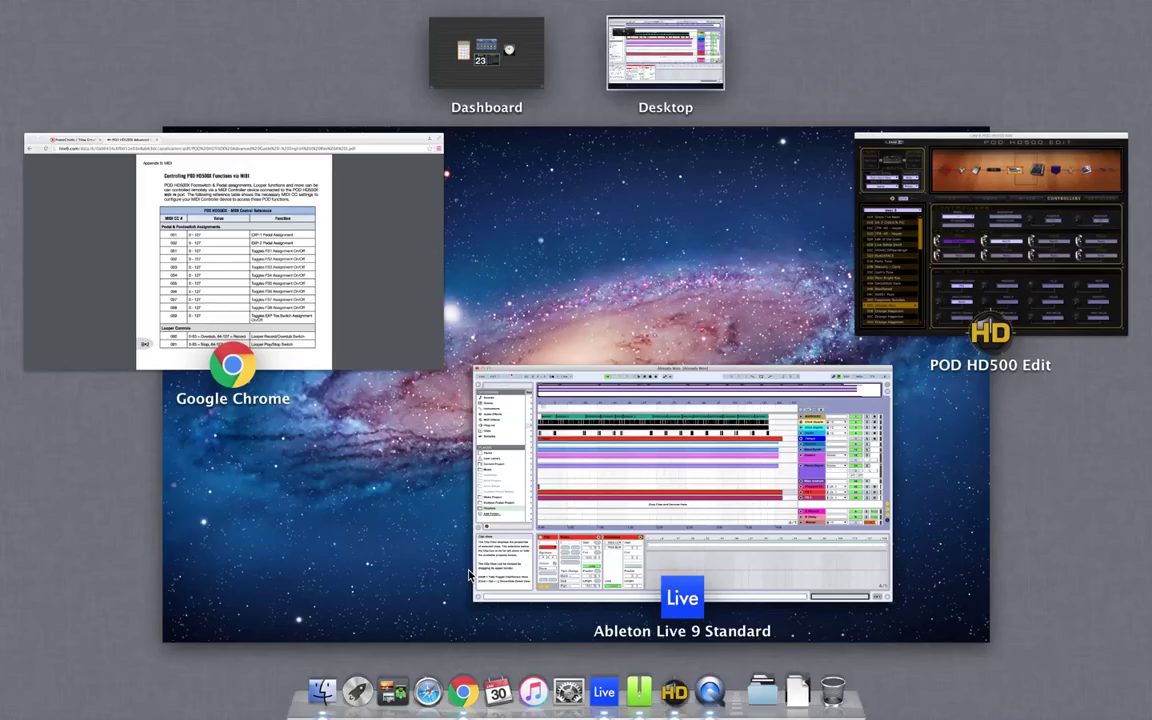
pyautogui.click(330, 237)
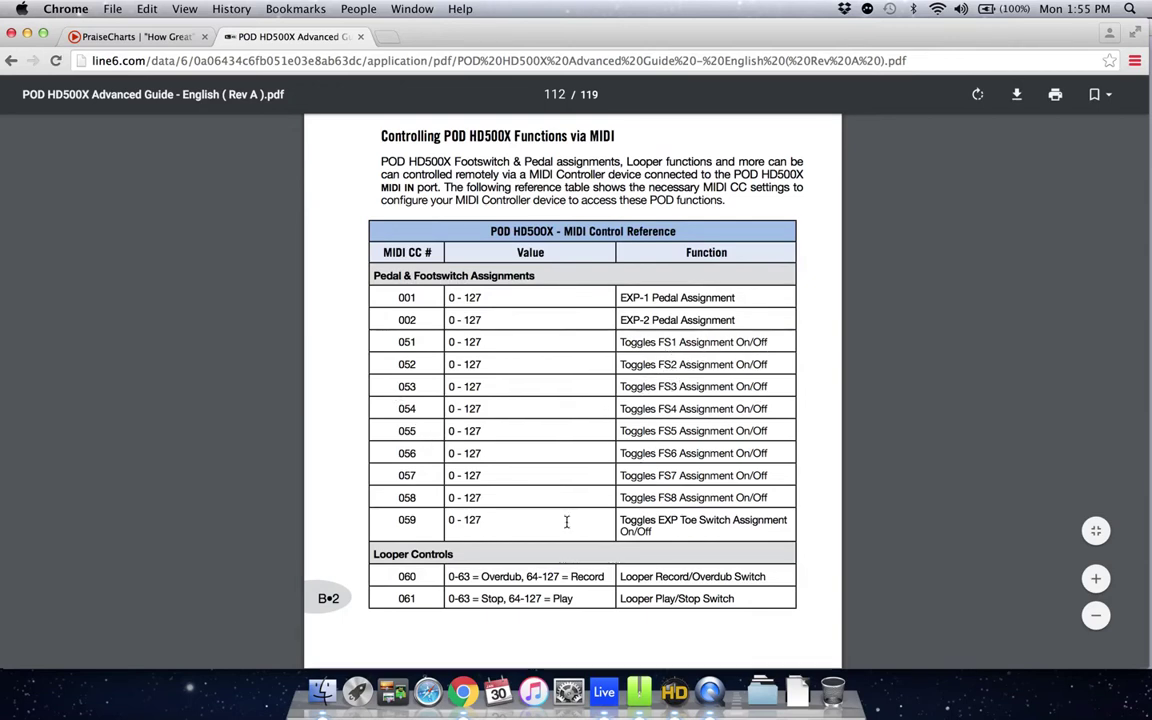
pyautogui.click(606, 695)
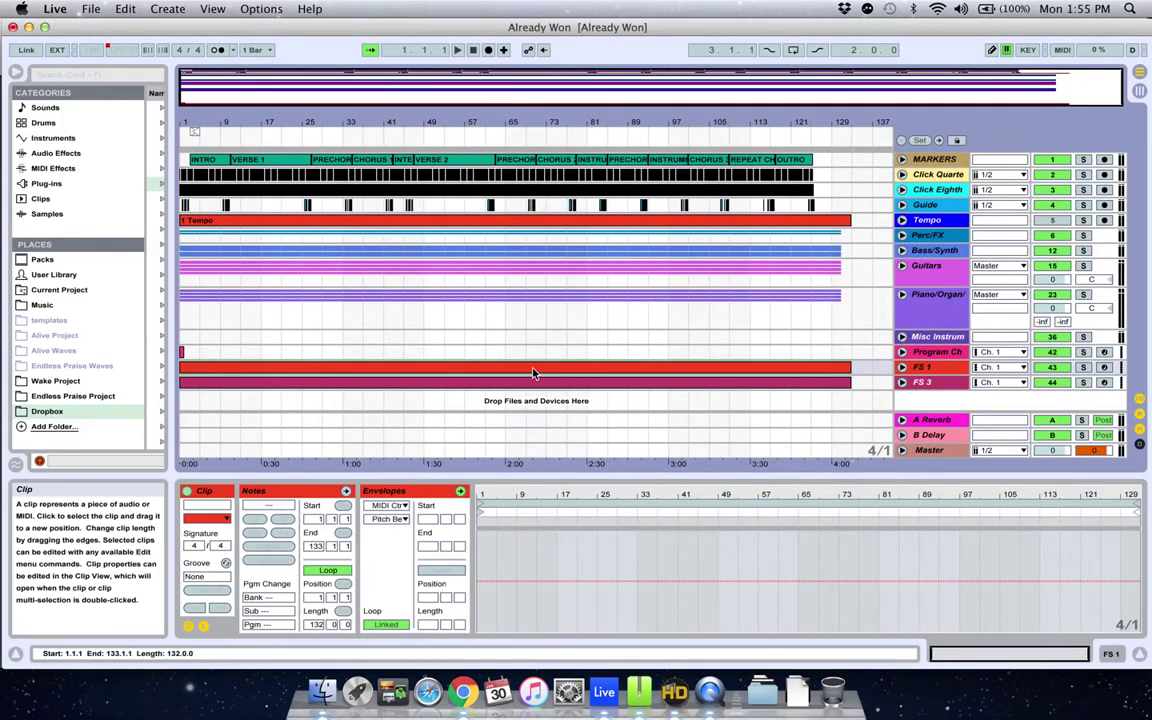
# Step: Point the FS 1 clip's MIDI Ctrl envelope at controller 51
pyautogui.click(403, 522)
pyautogui.click(411, 445)
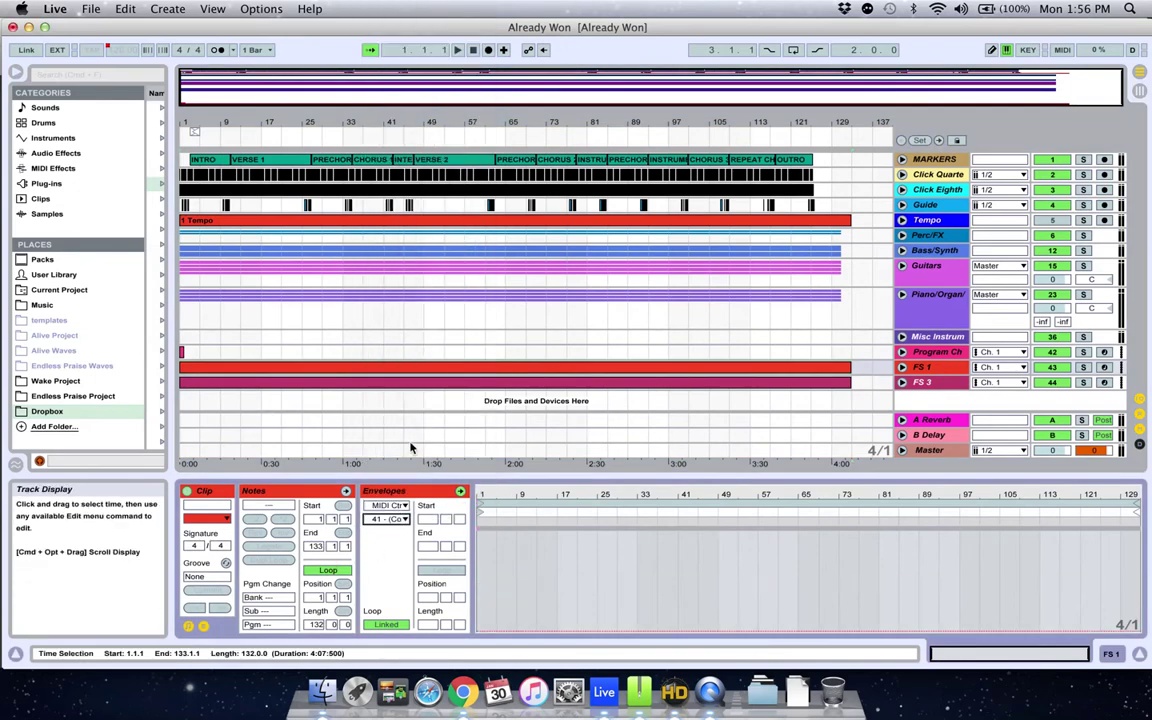
pyautogui.click(403, 522)
pyautogui.scroll(-5, 415, 420)
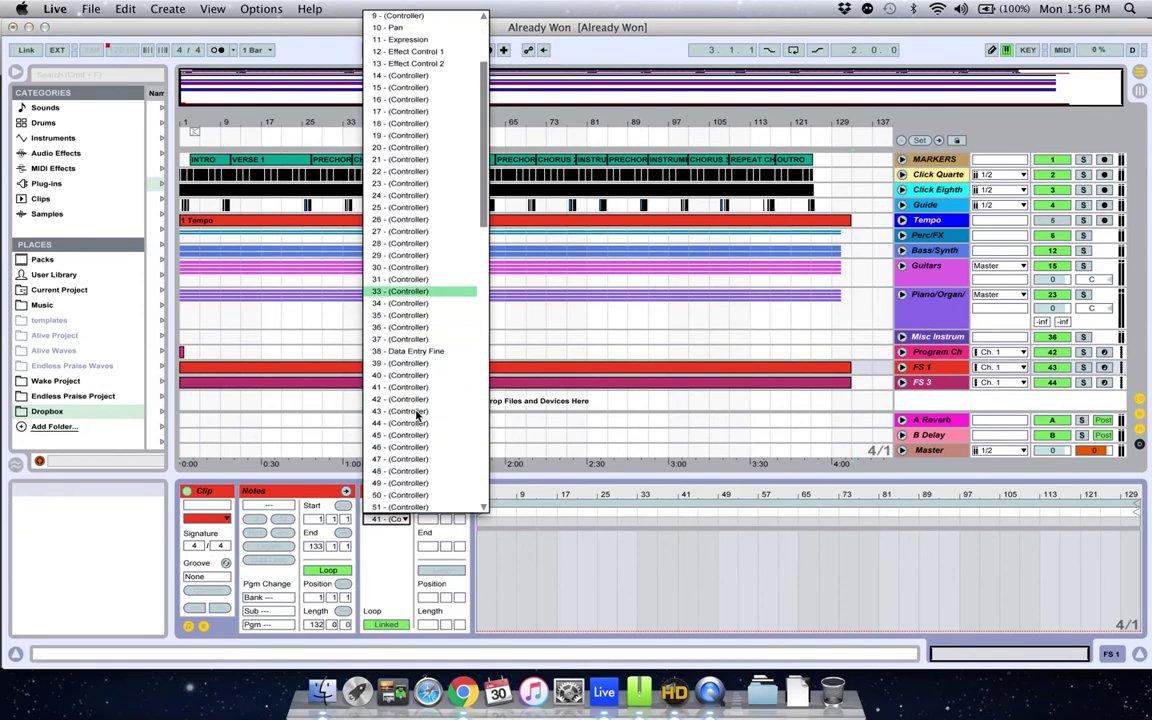
pyautogui.click(400, 423)
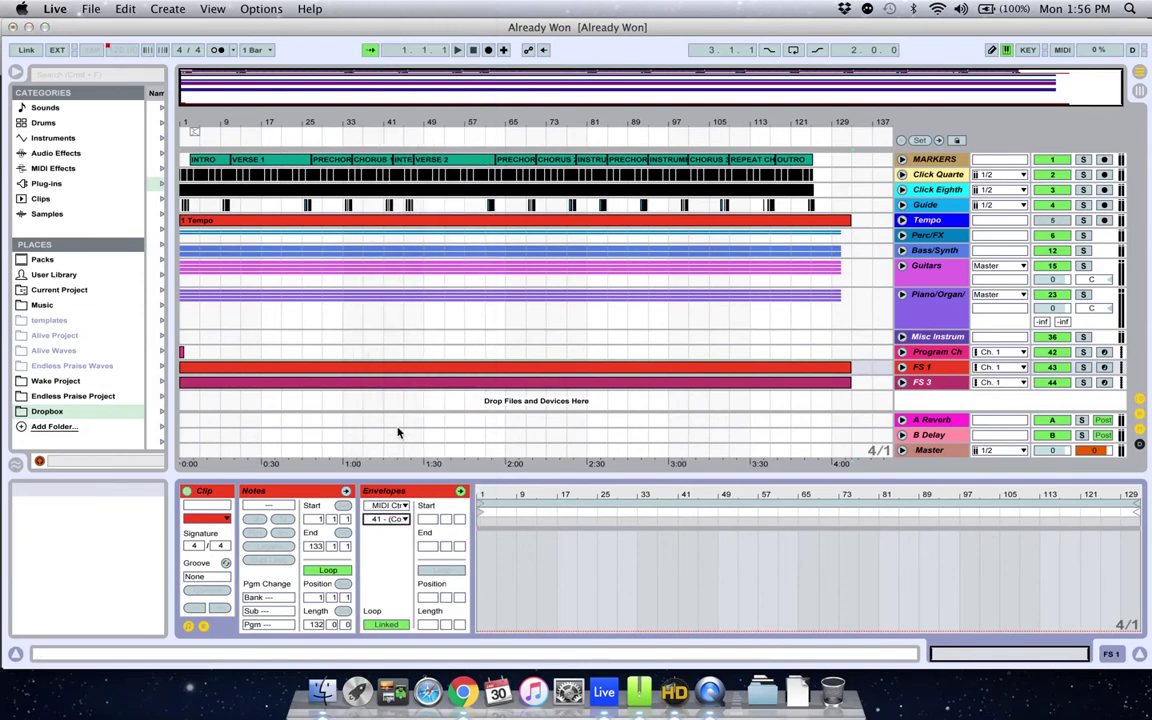
# Step: Point the FS 3 clip's envelope at controller 53
pyautogui.click(445, 386)
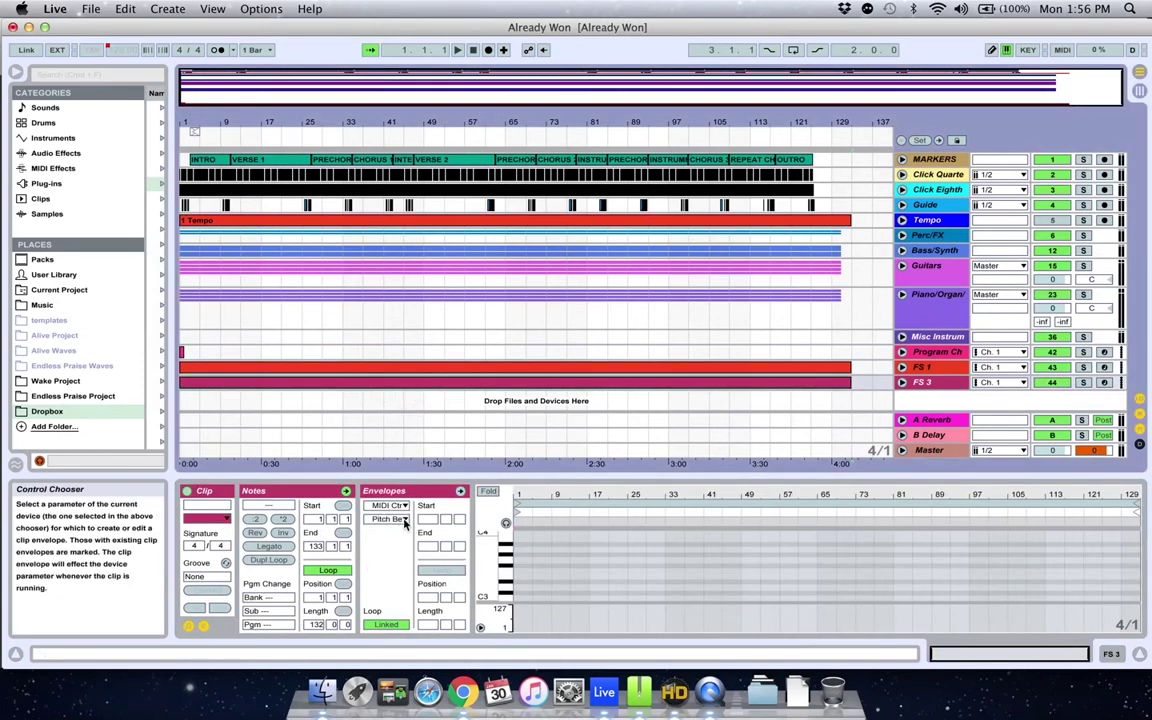
pyautogui.click(420, 520)
pyautogui.scroll(-5, 424, 420)
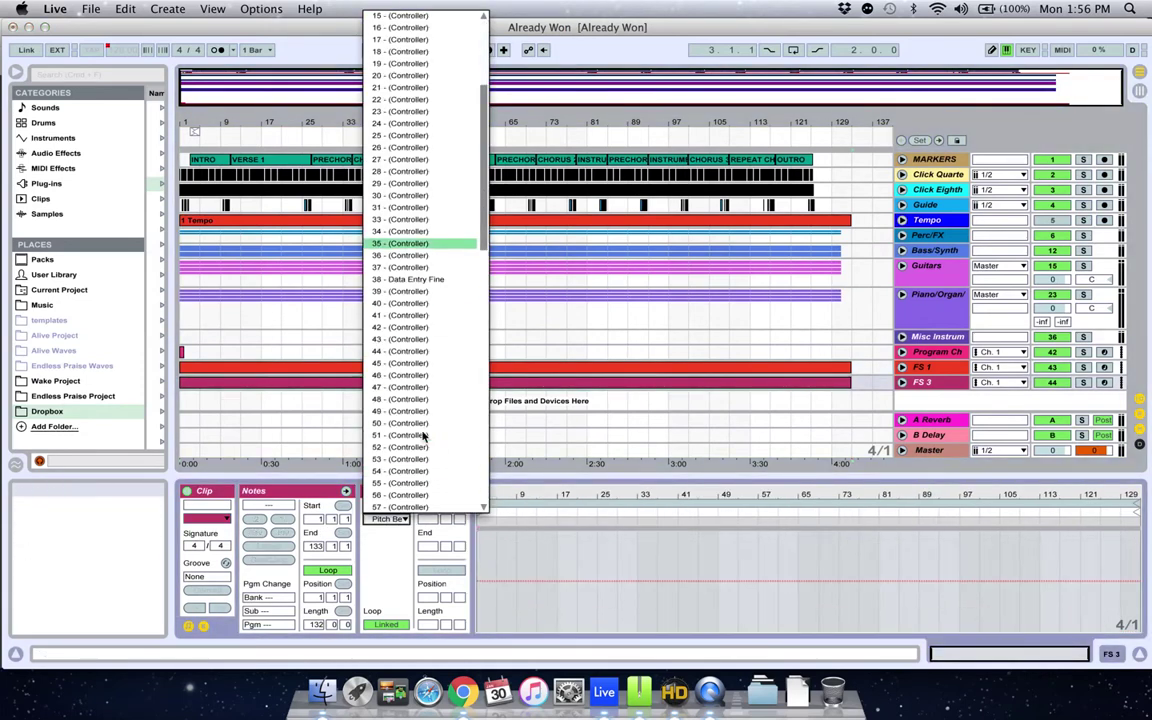
pyautogui.click(408, 435)
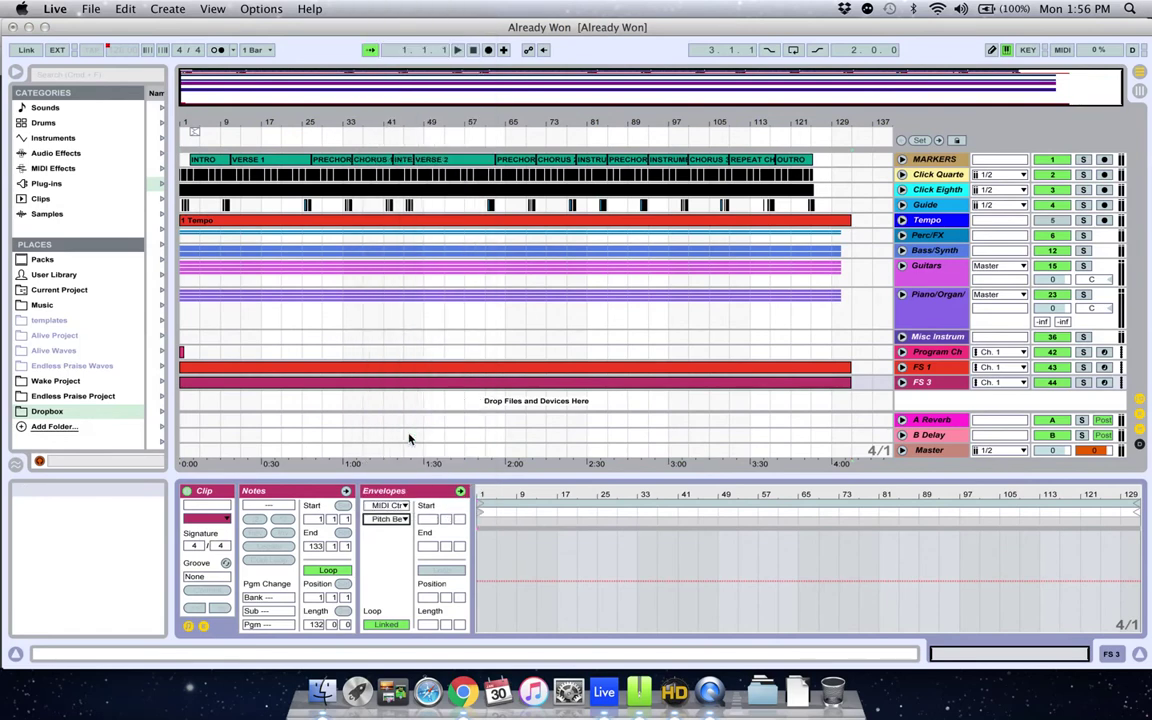
pyautogui.click(569, 521)
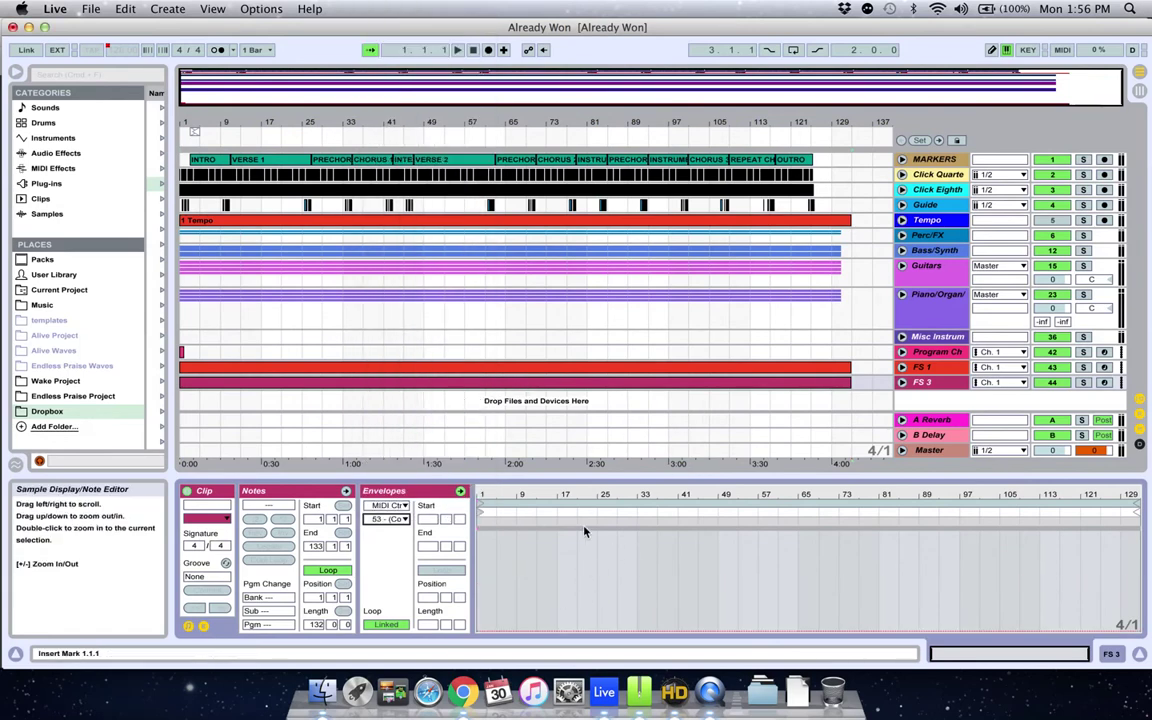
pyautogui.click(933, 385)
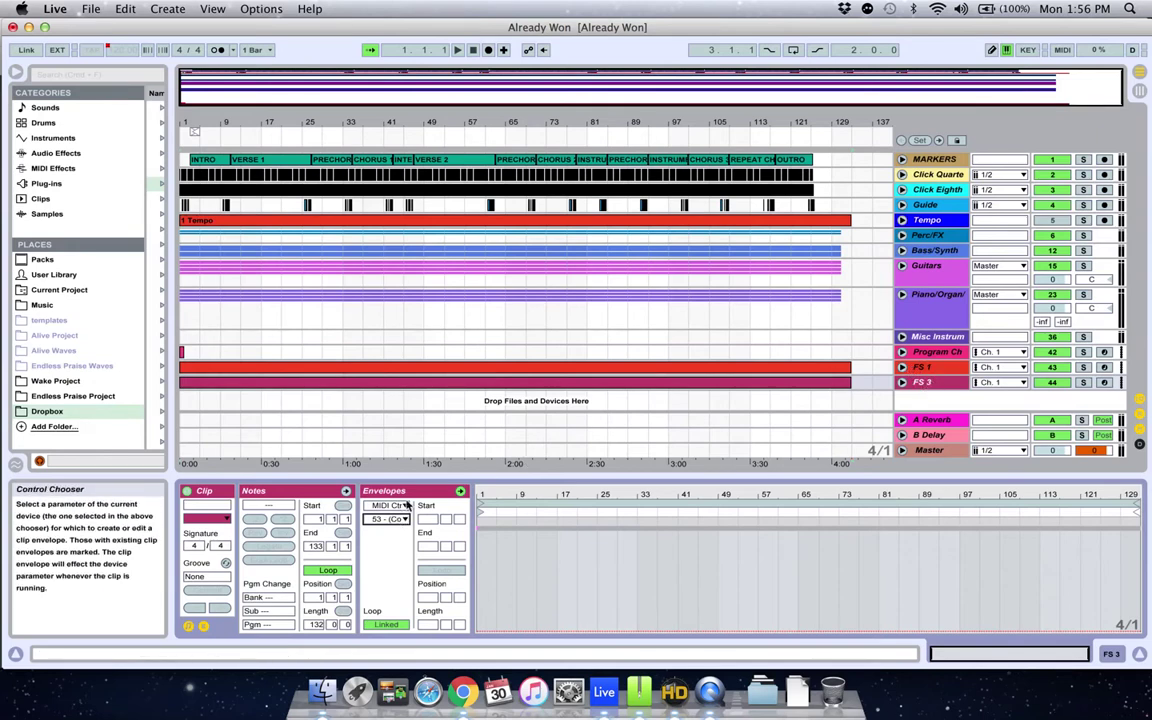
# Step: Zoom the FS 1 envelope editor to about bars 45–52 and the arrangement to bars 41–65
pyautogui.click(640, 373)
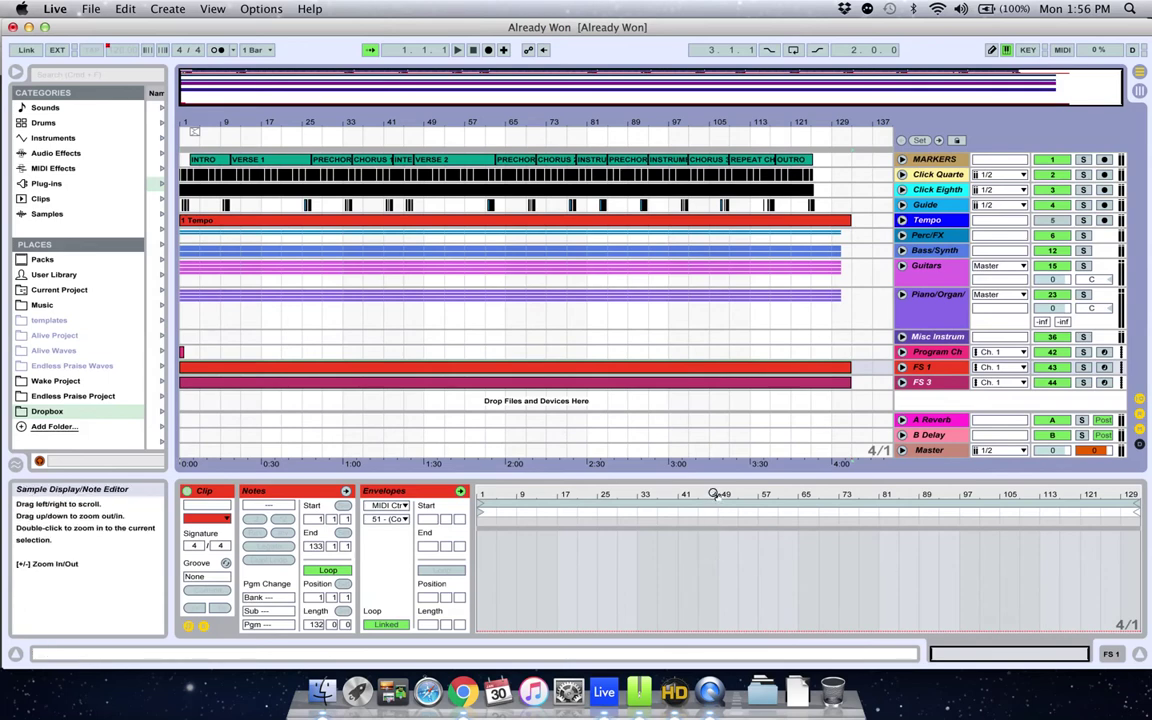
pyautogui.moveTo(712, 496); pyautogui.dragTo(712, 634)
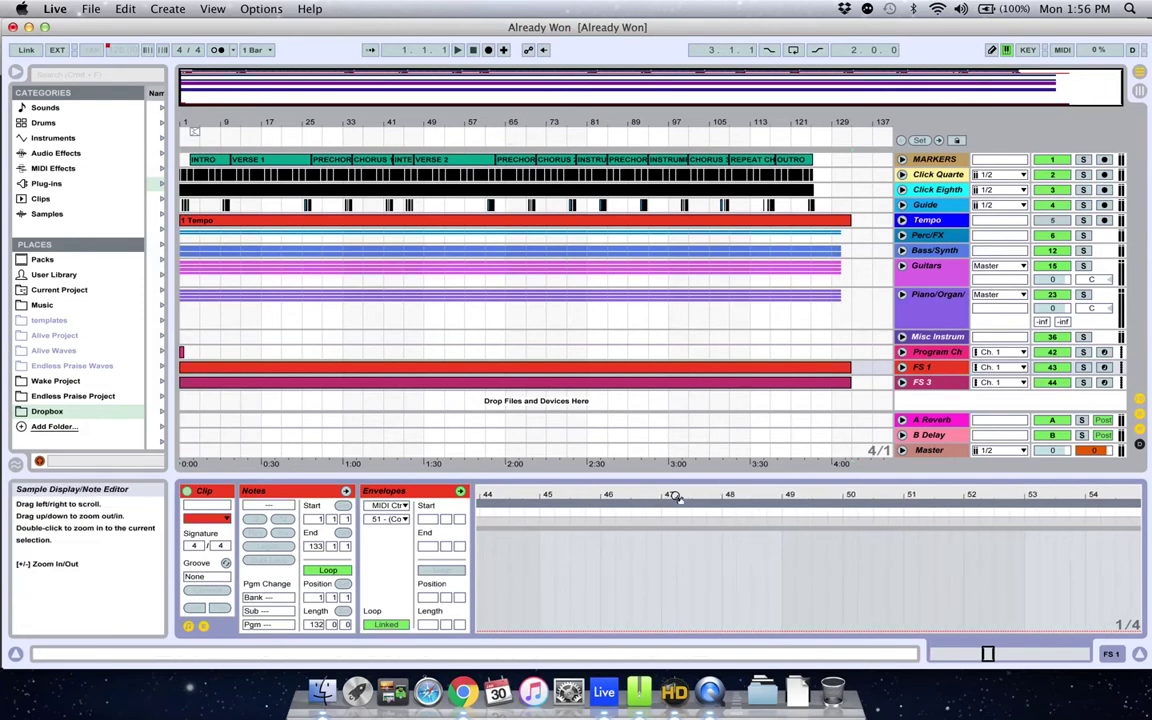
pyautogui.moveTo(685, 495); pyautogui.dragTo(682, 514)
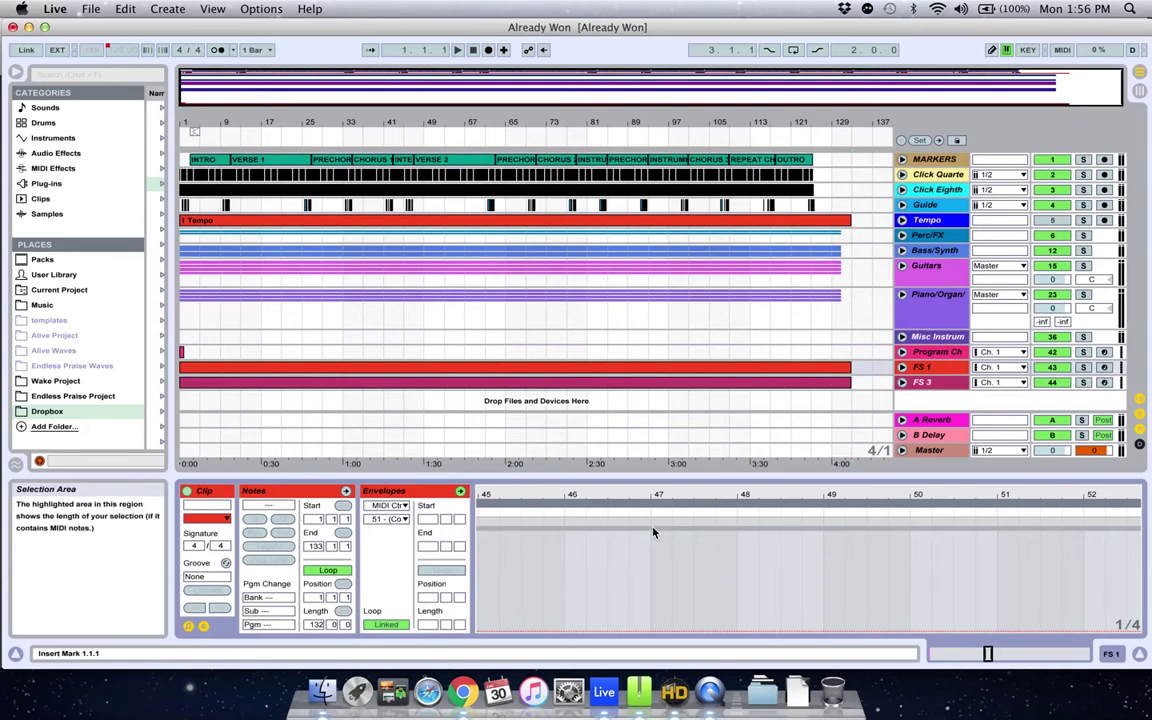
pyautogui.click(614, 280)
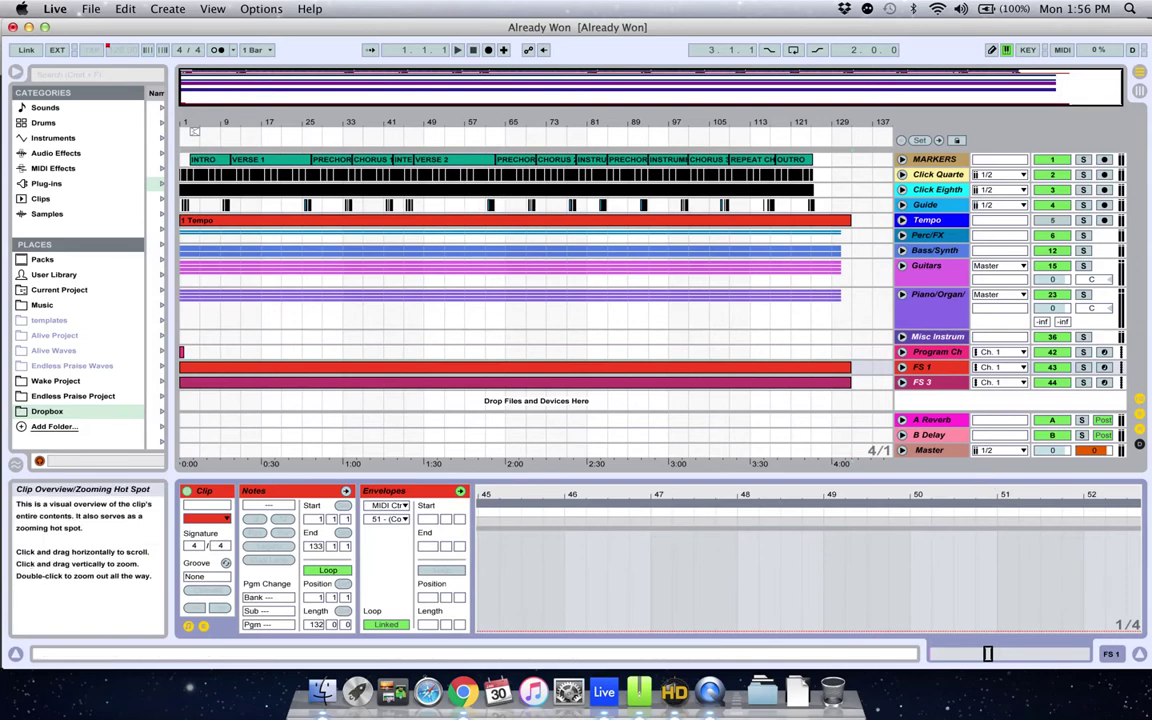
pyautogui.moveTo(527, 85); pyautogui.dragTo(520, 440)
# Step: Scroll to the Instrumental section around bars 76–86 and set the start marker at bar 81
pyautogui.hscroll(2, 640, 215)
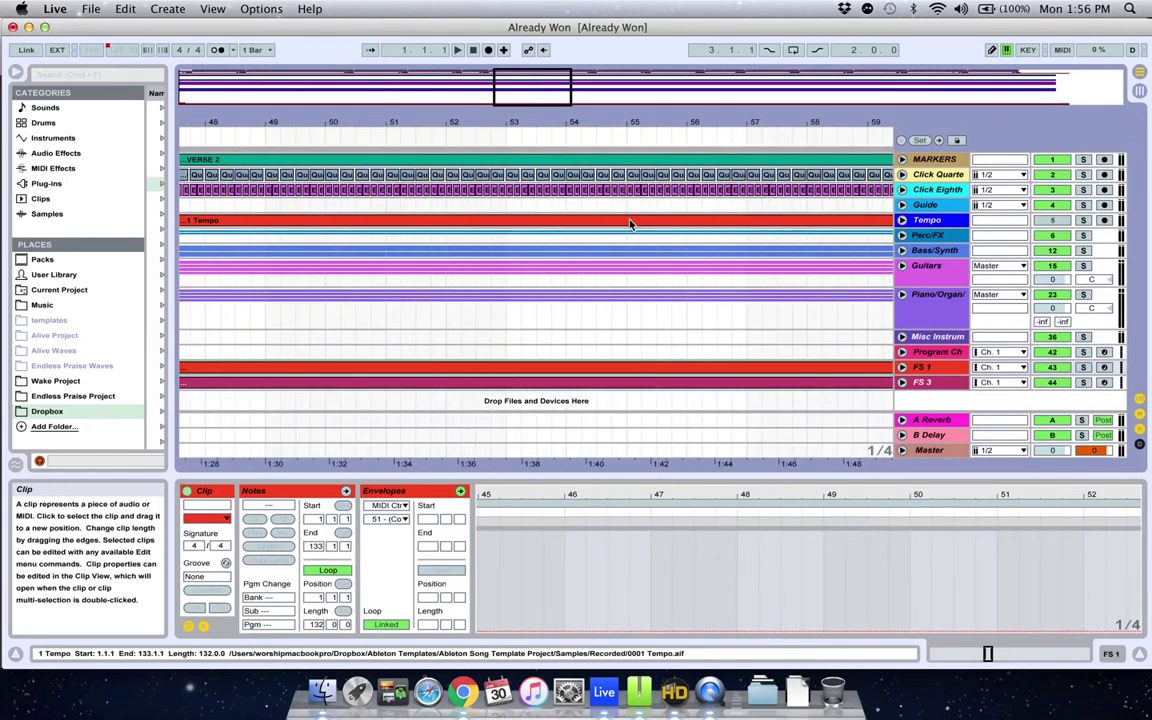
pyautogui.hscroll(10, 630, 224)
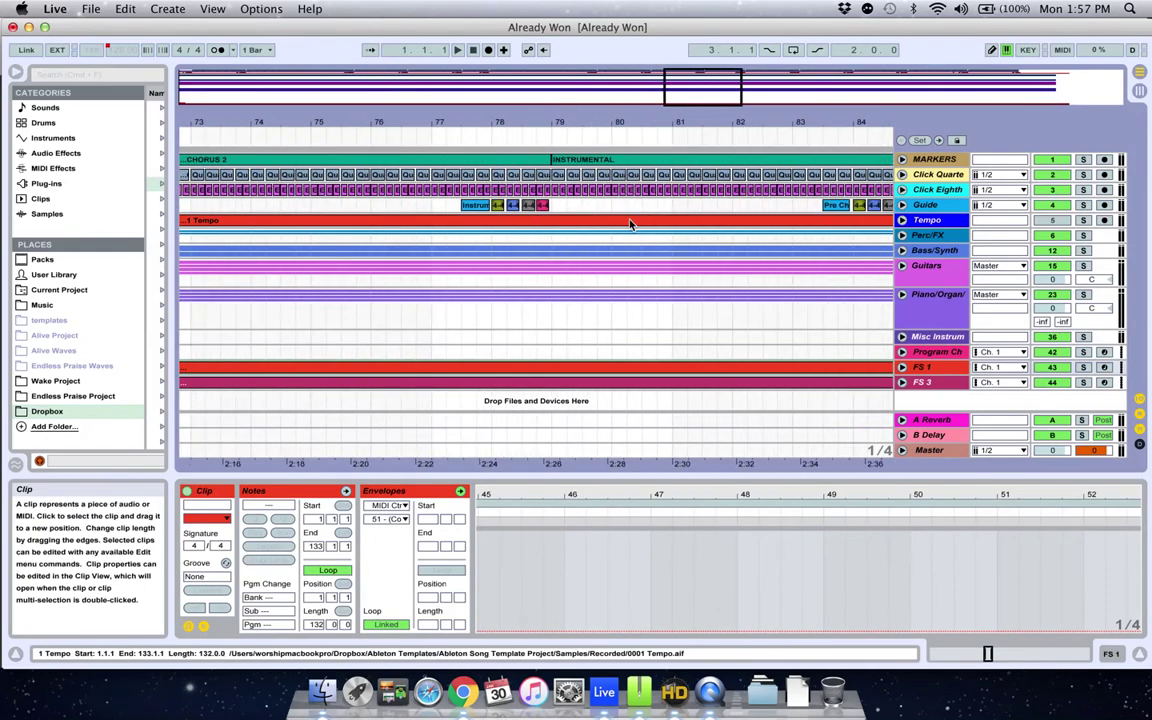
pyautogui.hscroll(3, 630, 224)
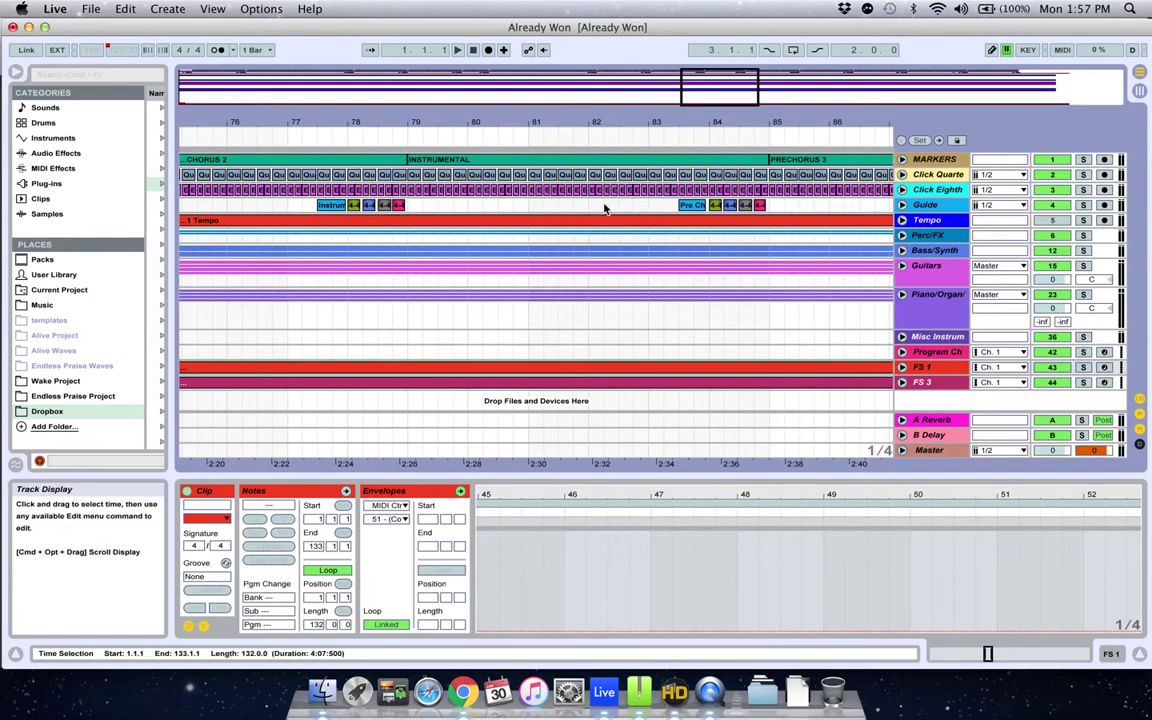
pyautogui.click(529, 207)
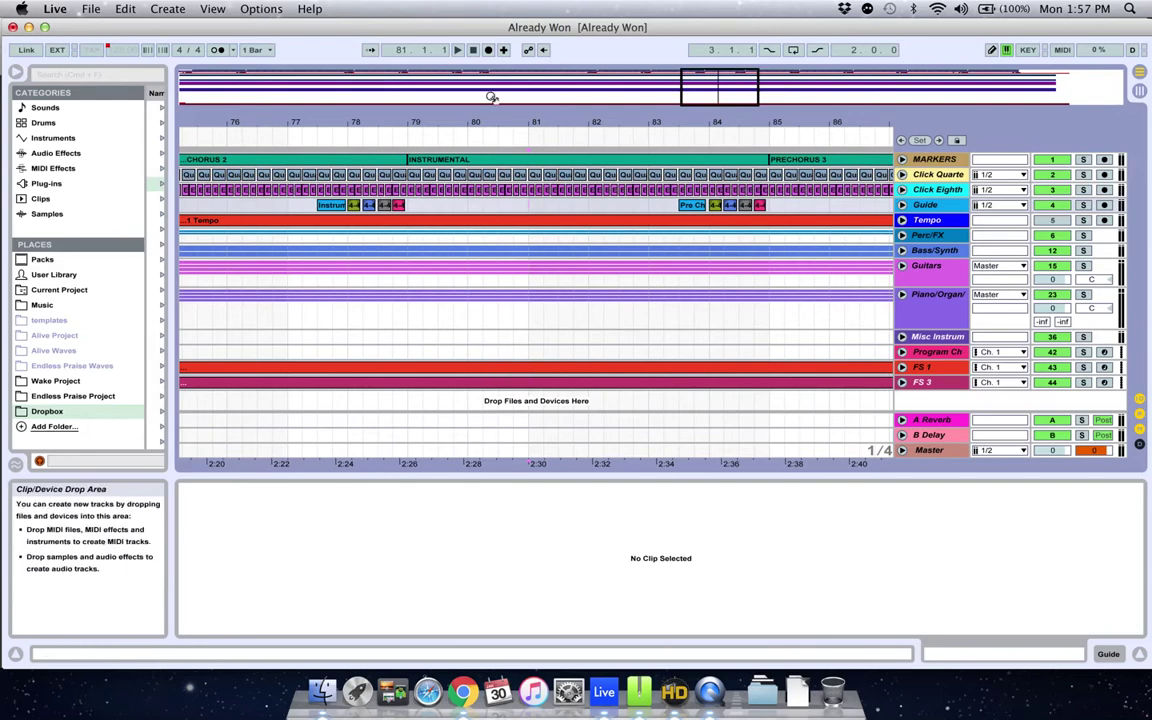
# Step: Play back from bar 81 with the view following, FS 1 clip selected, then stop
pyautogui.click(457, 49)
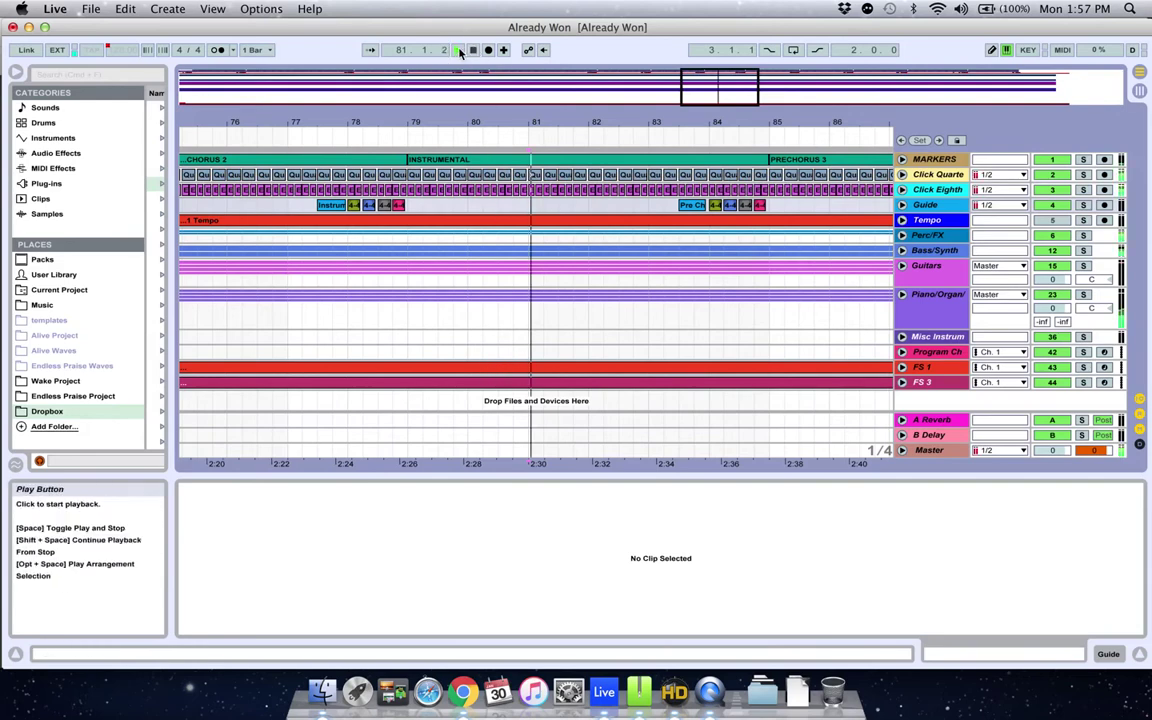
pyautogui.click(458, 367)
pyautogui.click(370, 50)
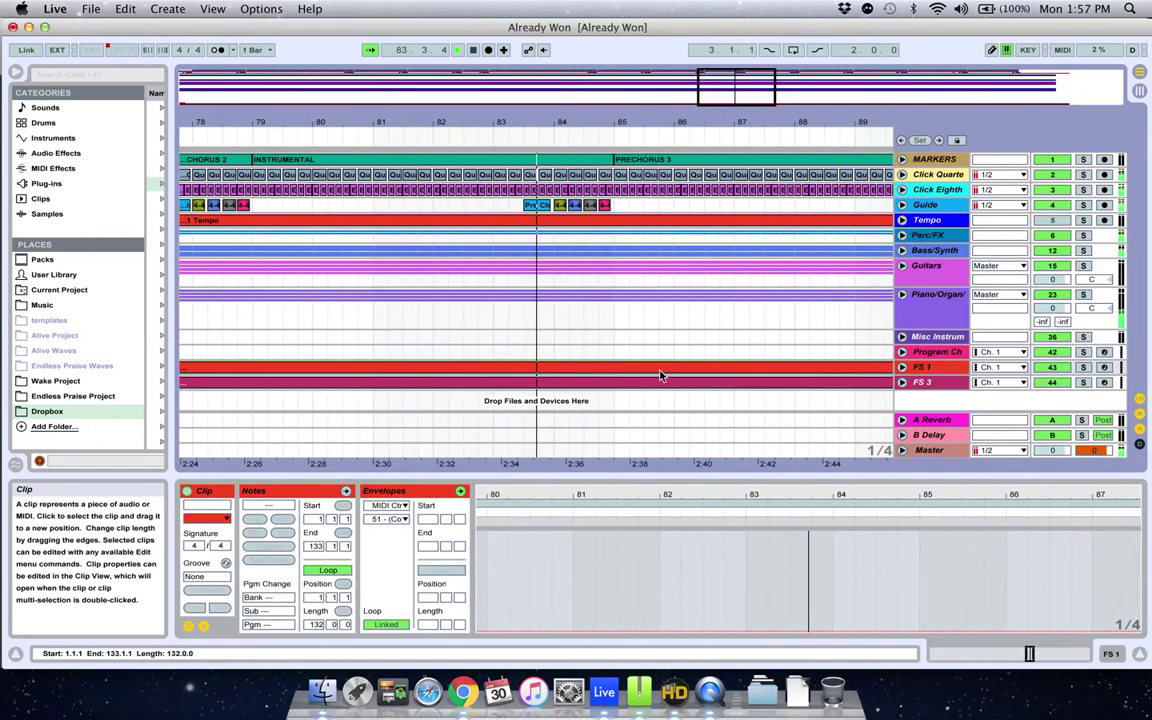
pyautogui.press('space')
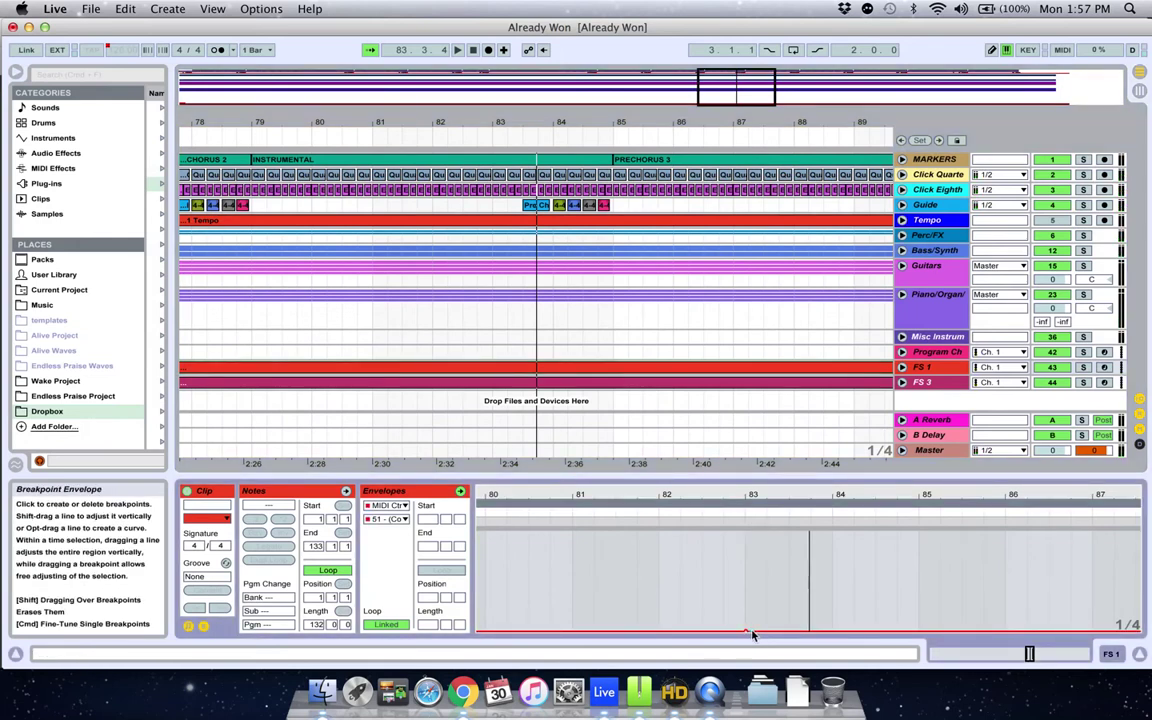
# Step: Hold the FS 1 envelope at maximum from bar 83 to bar 86; set playback start to bar 79
pyautogui.moveTo(752, 632); pyautogui.dragTo(749, 533)
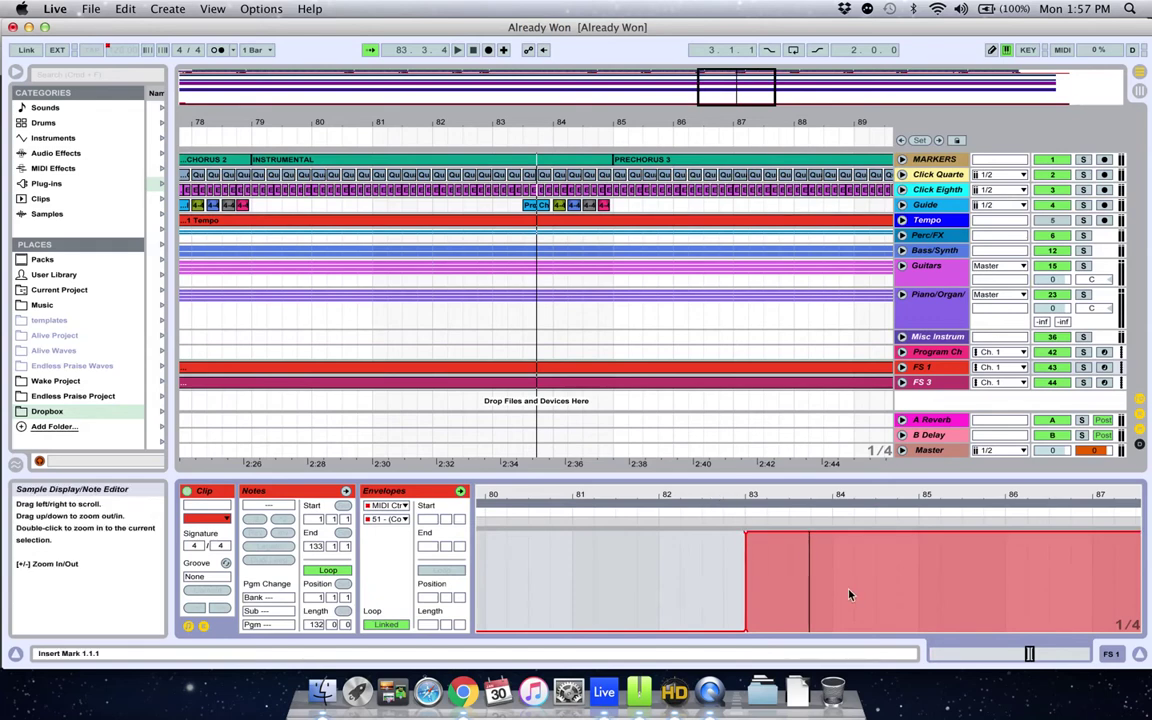
pyautogui.hscroll(5, 750, 560)
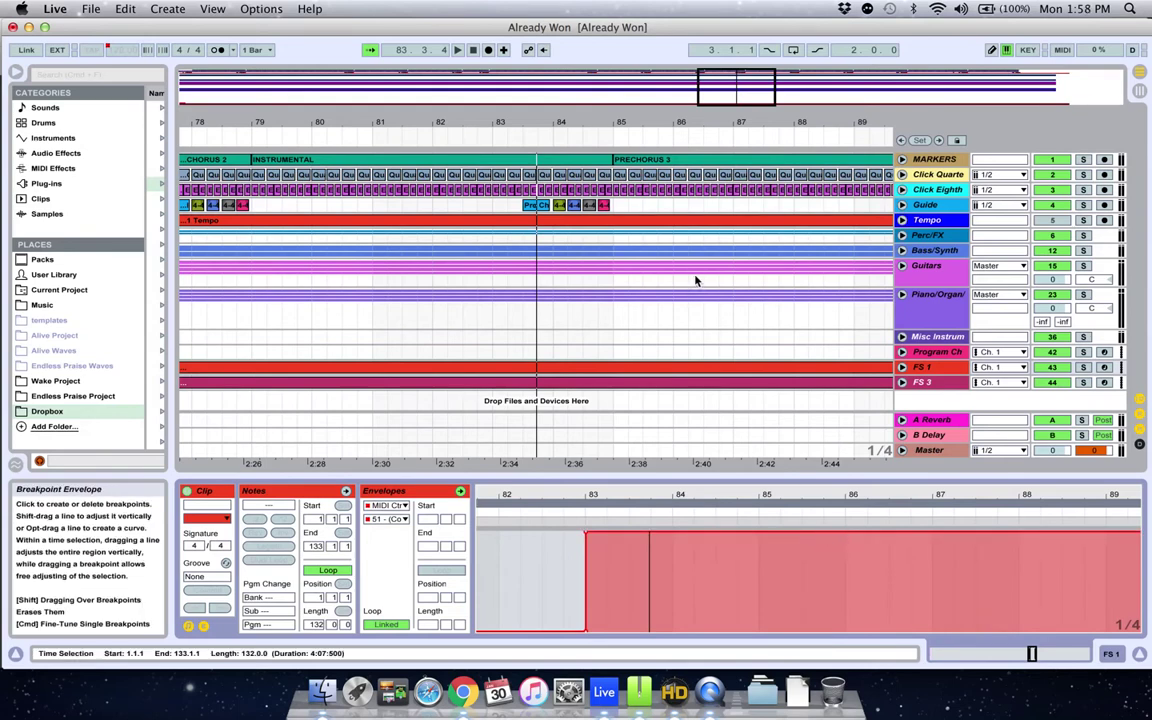
pyautogui.click(845, 535)
pyautogui.moveTo(850, 535); pyautogui.dragTo(845, 630)
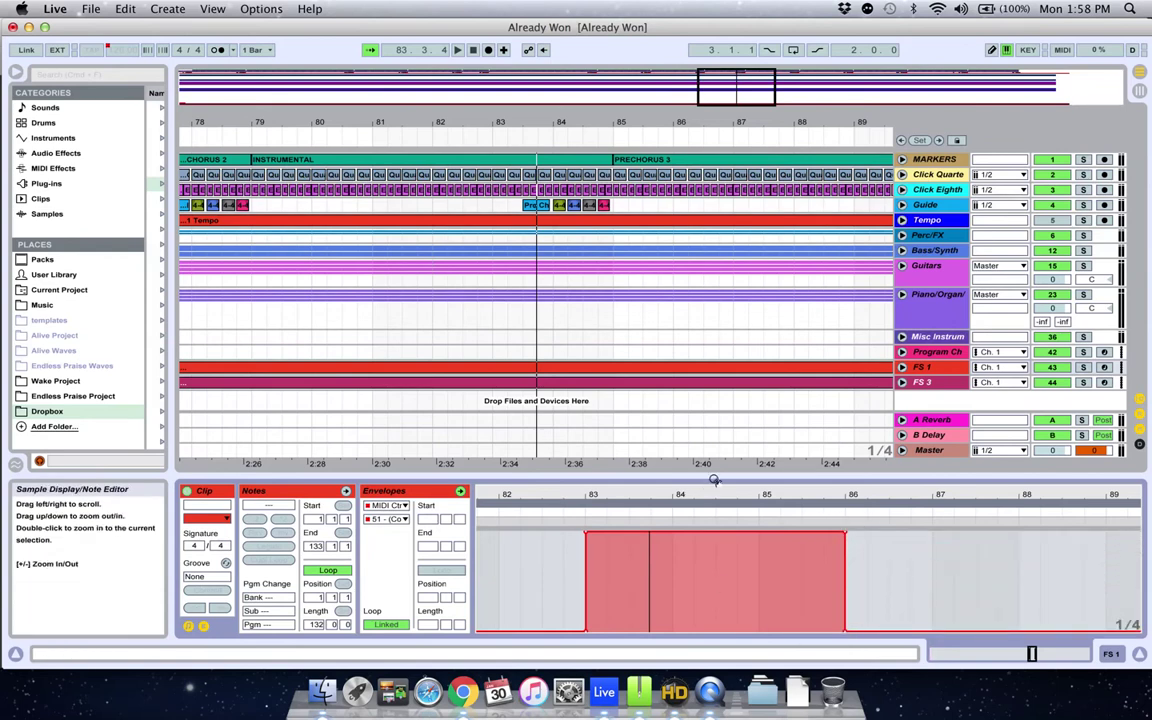
pyautogui.hscroll(-5, 677, 493)
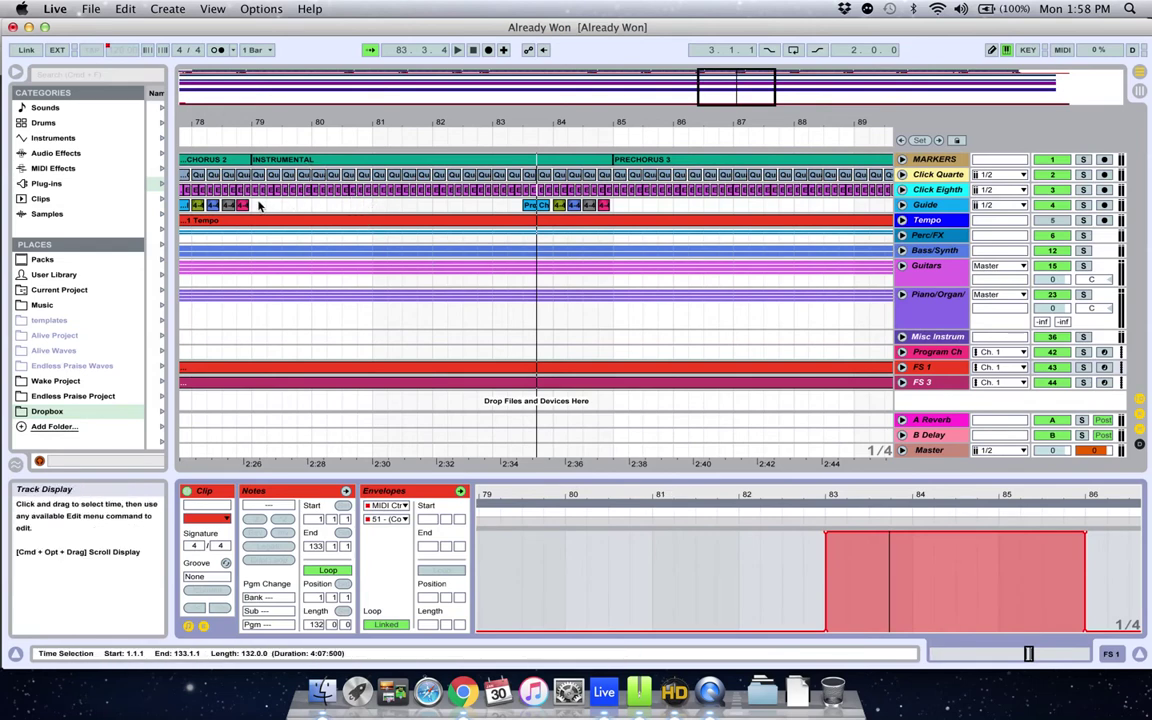
pyautogui.hscroll(-5, 265, 206)
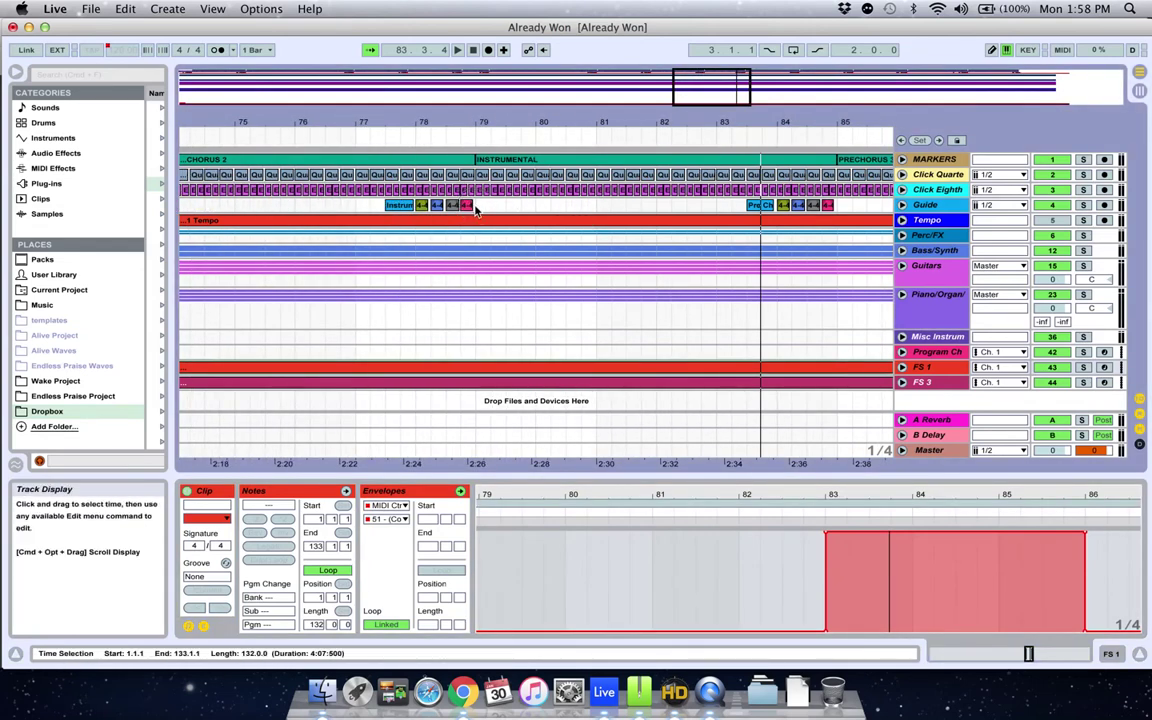
pyautogui.click(509, 247)
pyautogui.hscroll(3, 508, 246)
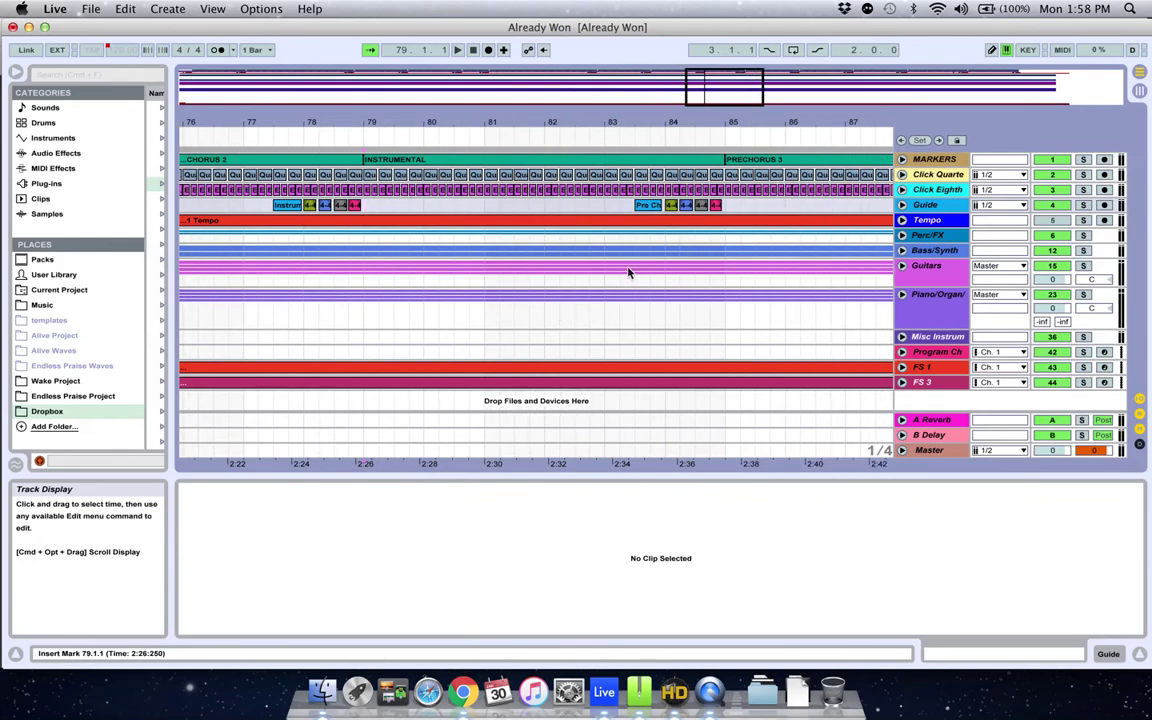
# Step: Turn off the FS1 Pitch Glide footswitch in POD HD500 Edit and close the editor
pyautogui.click(674, 692)
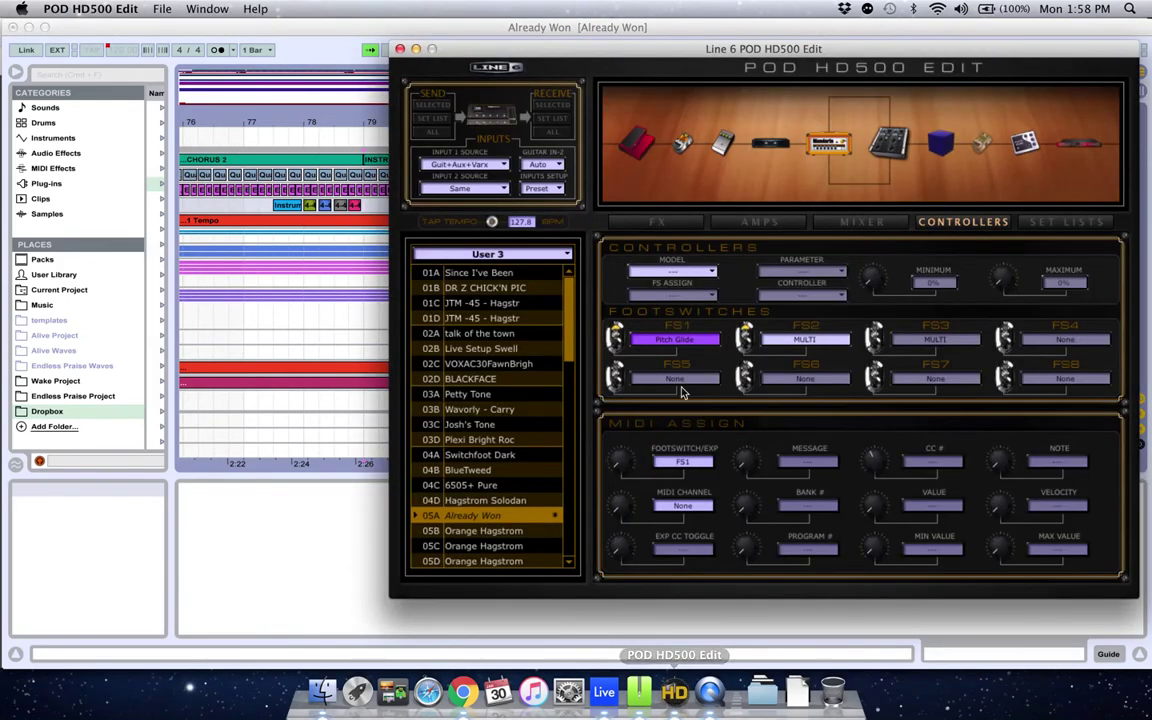
pyautogui.hscroll(1, 350, 287)
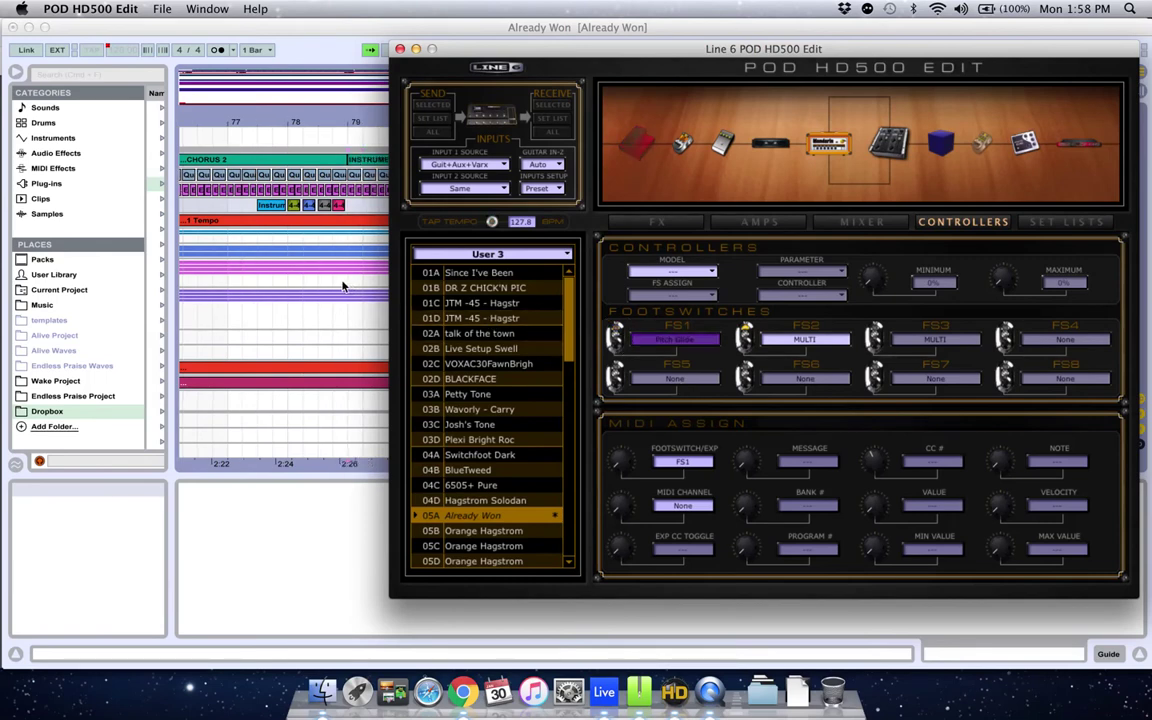
pyautogui.click(327, 40)
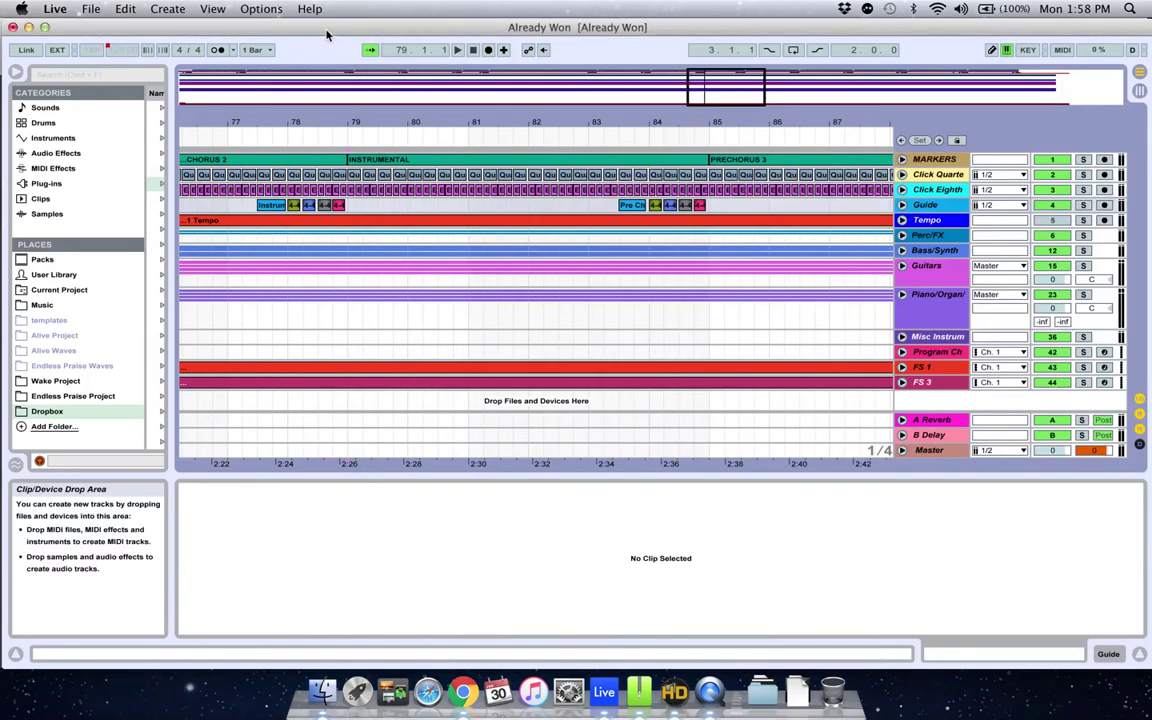
pyautogui.click(674, 692)
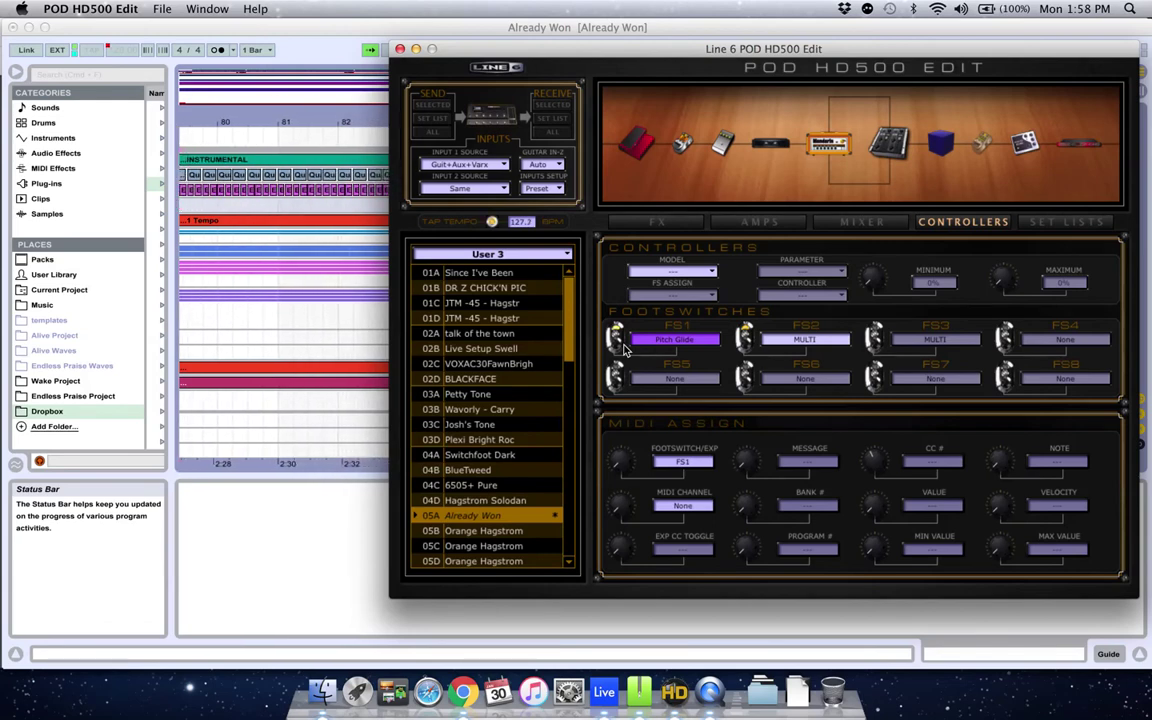
pyautogui.click(620, 342)
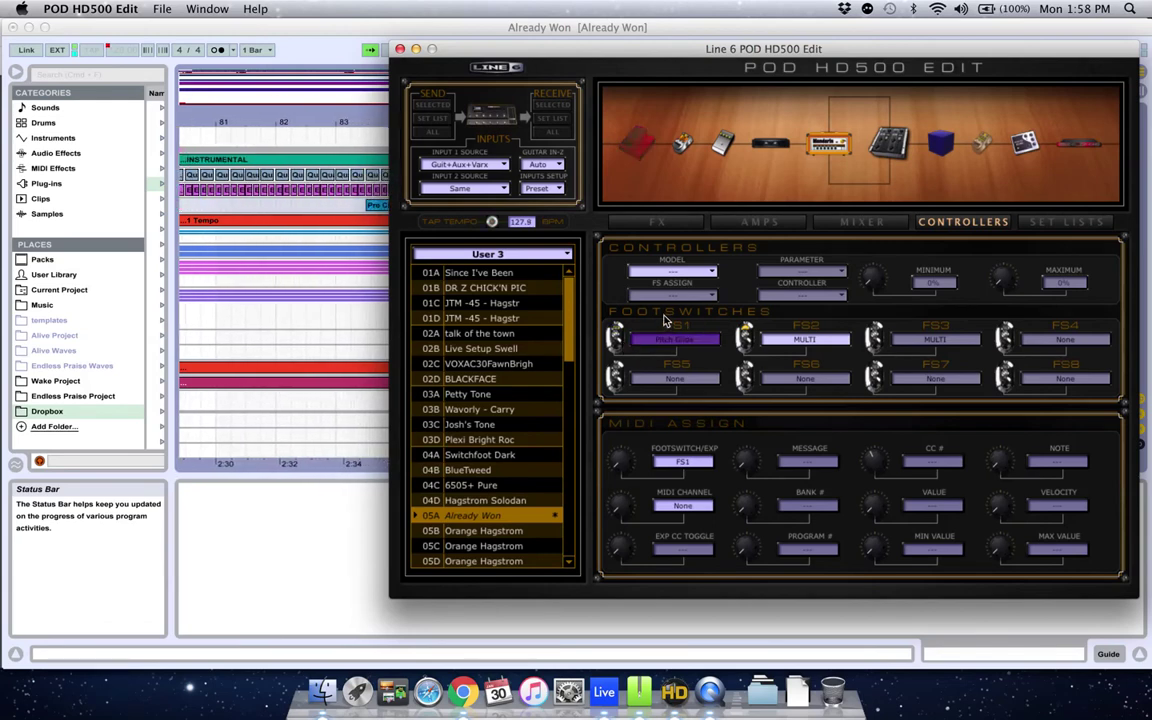
pyautogui.click(399, 49)
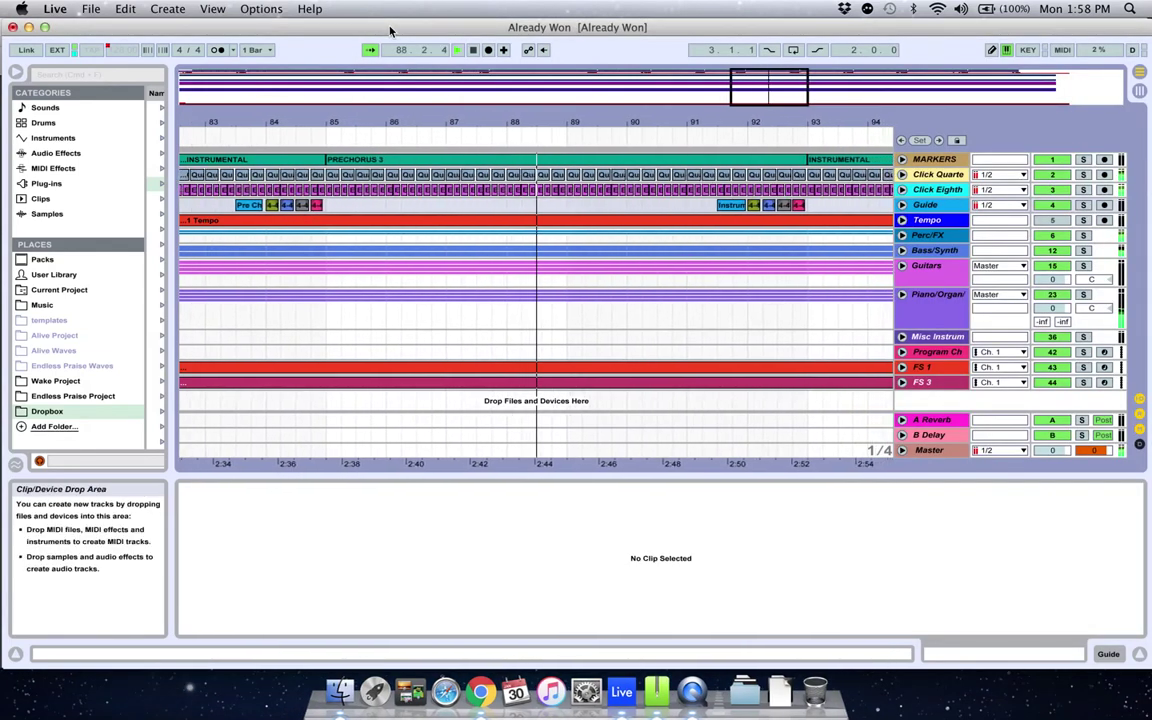
# Step: Stop playback and select the FS 3 clip in the arrangement
pyautogui.press('space')
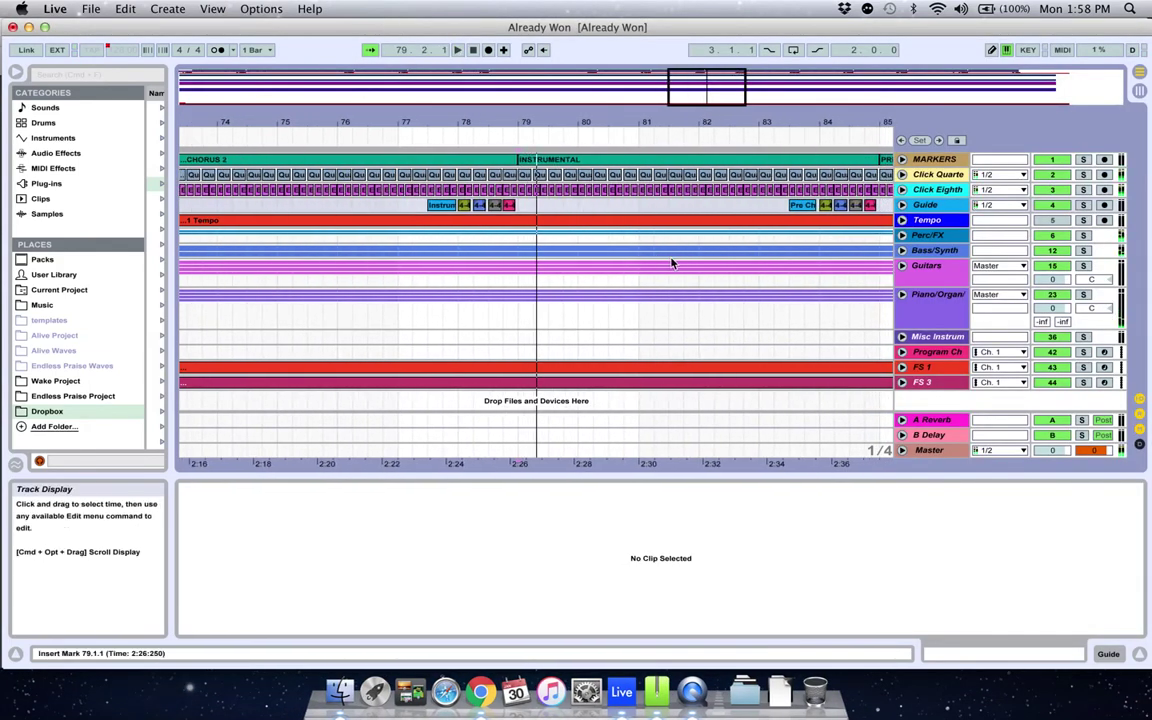
pyautogui.hscroll(3, 672, 263)
pyautogui.hscroll(-1, 672, 263)
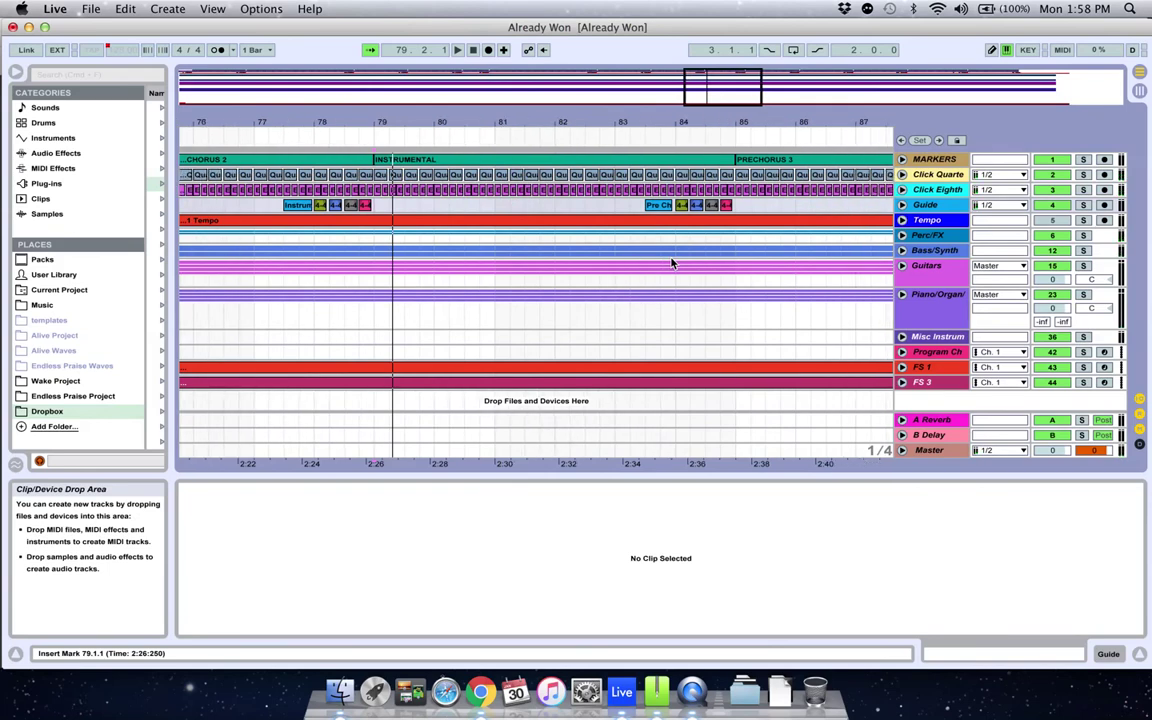
pyautogui.hscroll(-2, 674, 306)
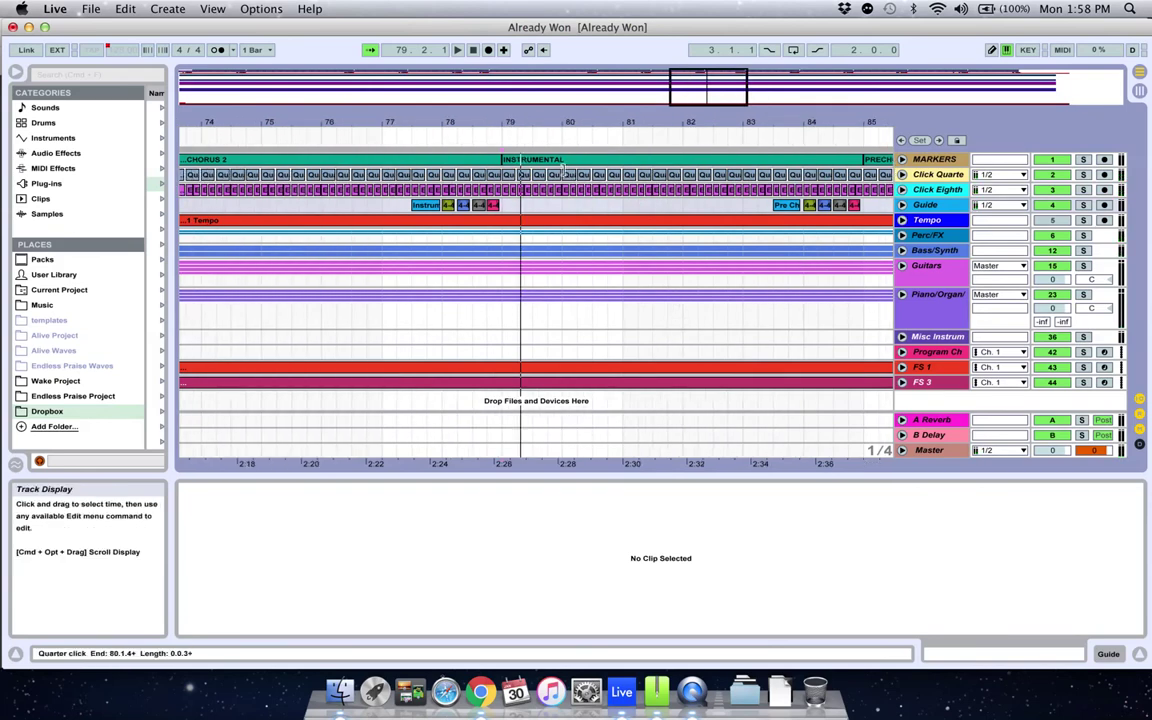
pyautogui.click(609, 384)
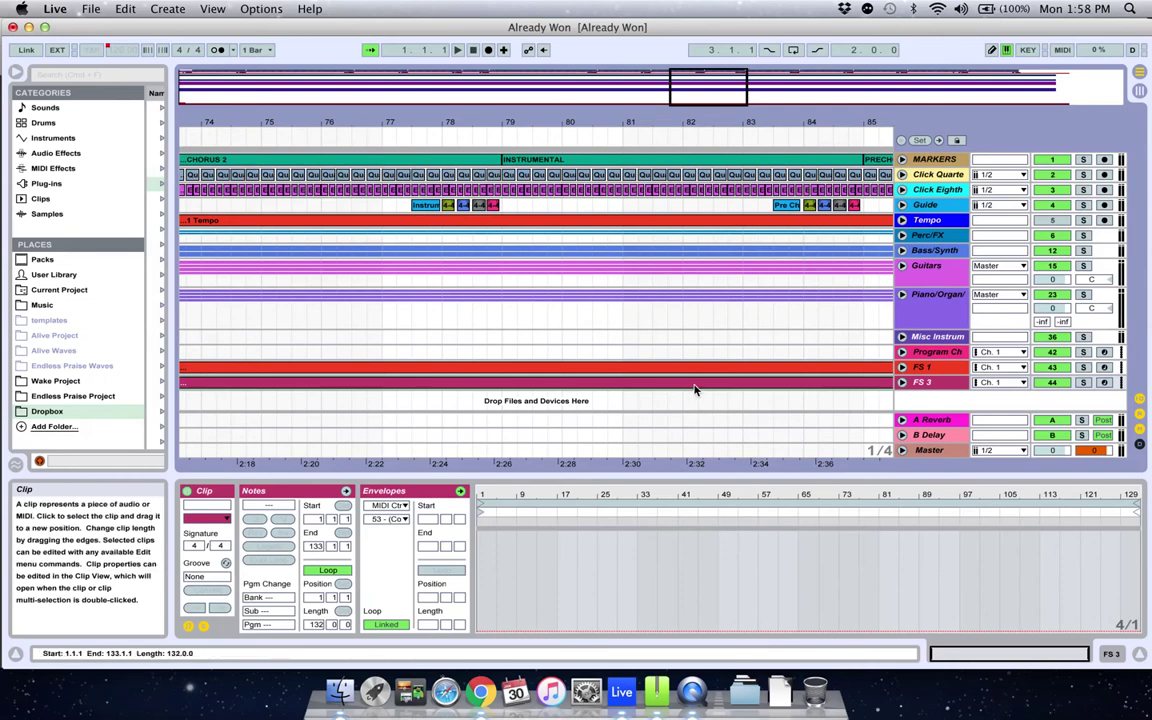
# Step: Deselect the clip and set the playback start point to bar 74
pyautogui.click(380, 207)
pyautogui.hscroll(-3, 366, 215)
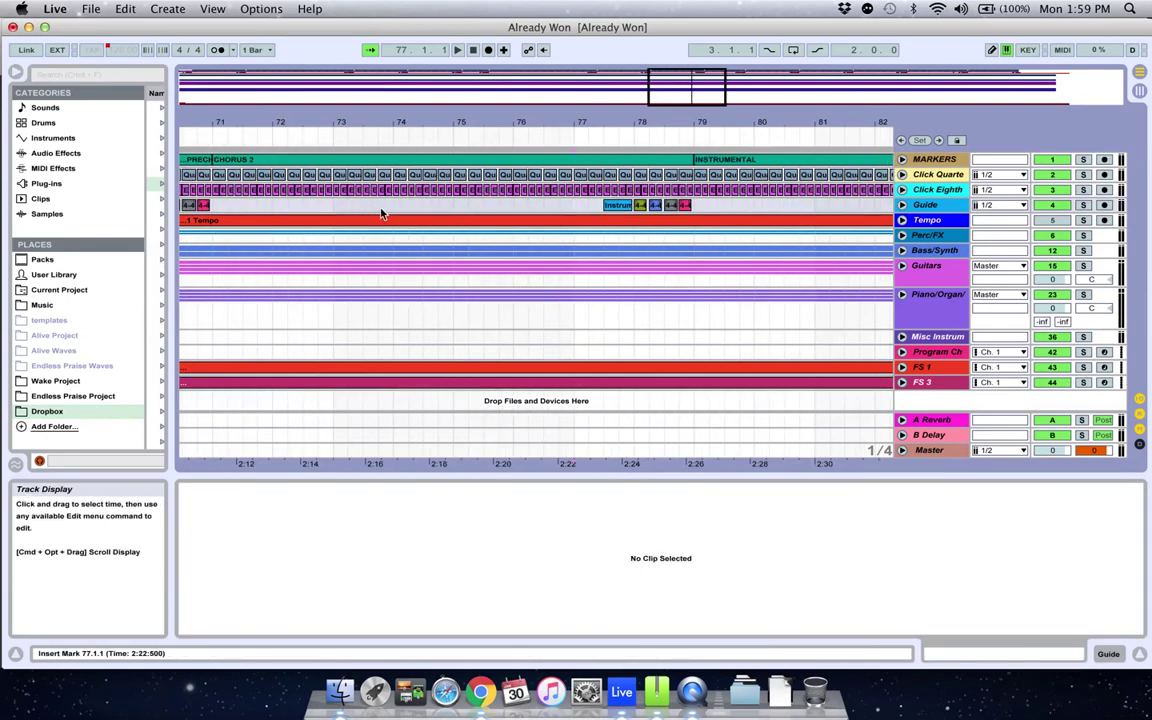
pyautogui.click(396, 211)
pyautogui.hscroll(3, 566, 285)
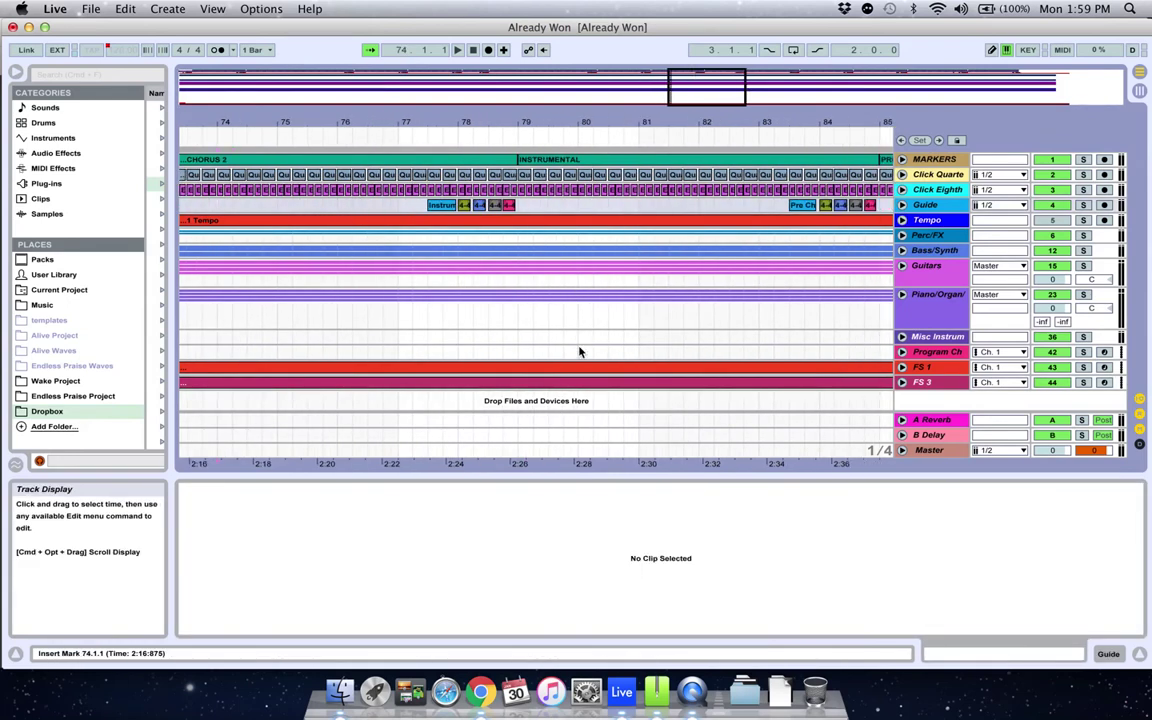
# Step: Show the FS 3 clip's envelope zoomed in and set the playback start to bar 73
pyautogui.click(578, 383)
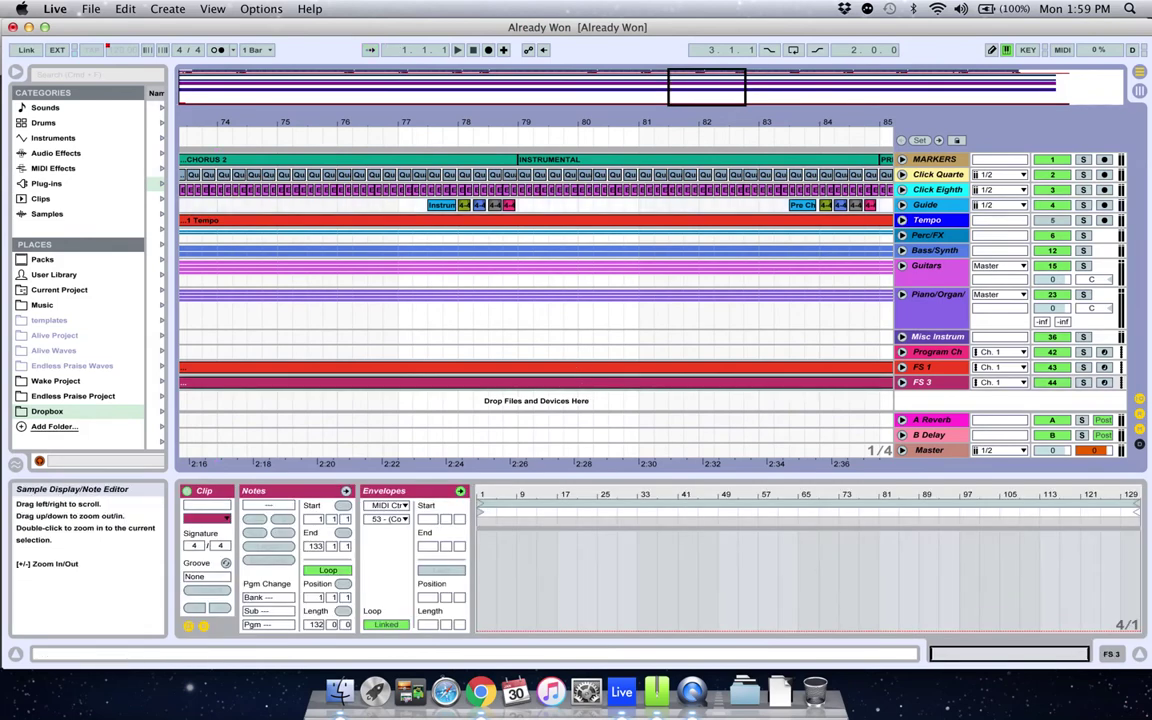
pyautogui.moveTo(688, 494); pyautogui.dragTo(688, 534)
pyautogui.hscroll(-3, 413, 183)
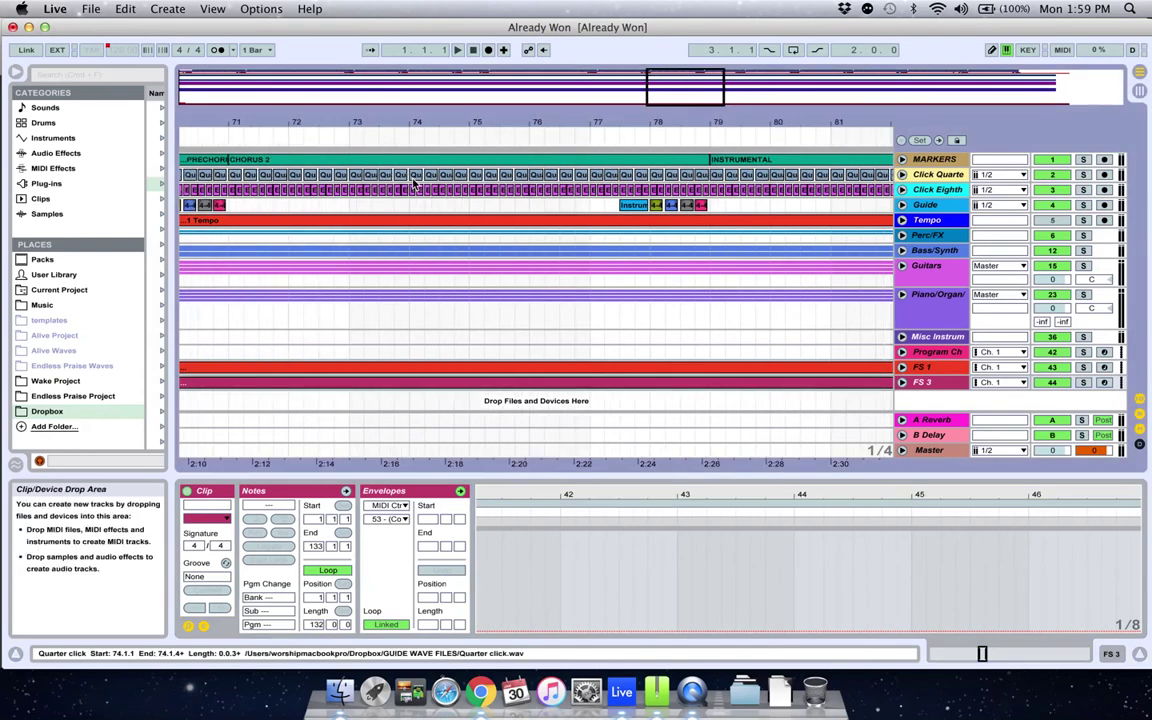
pyautogui.hscroll(-1, 453, 226)
pyautogui.click(415, 206)
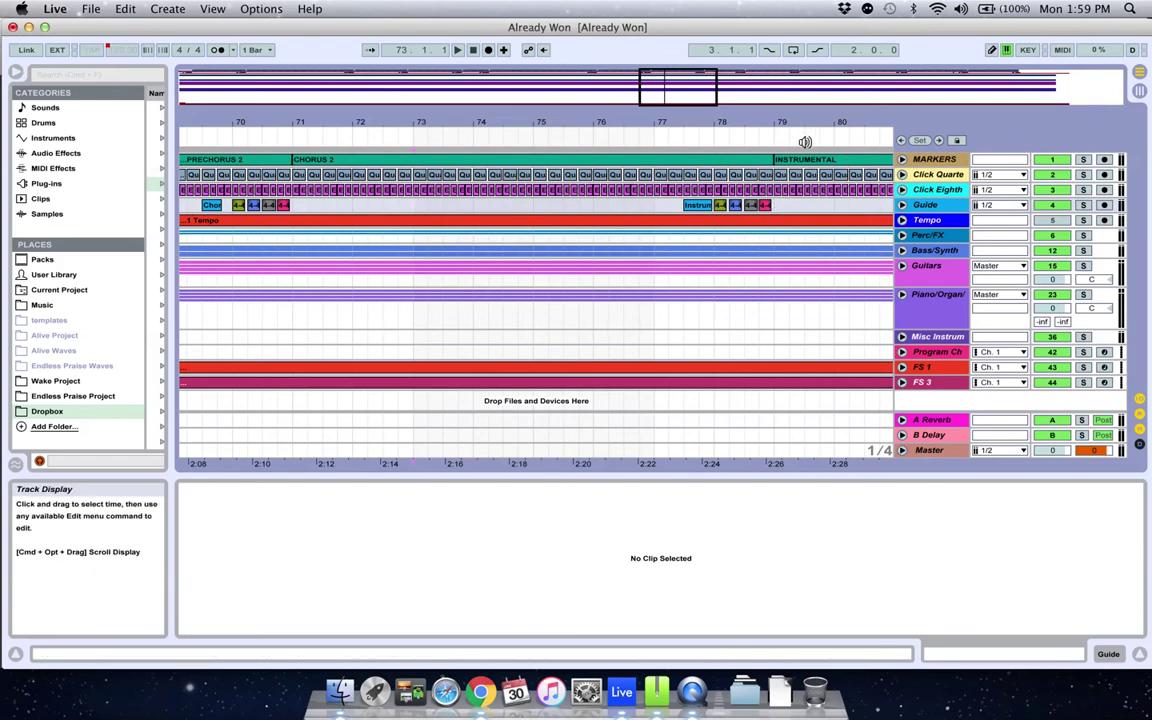
# Step: Start playback, reselect the FS 3 clip and turn on Follow
pyautogui.click(459, 51)
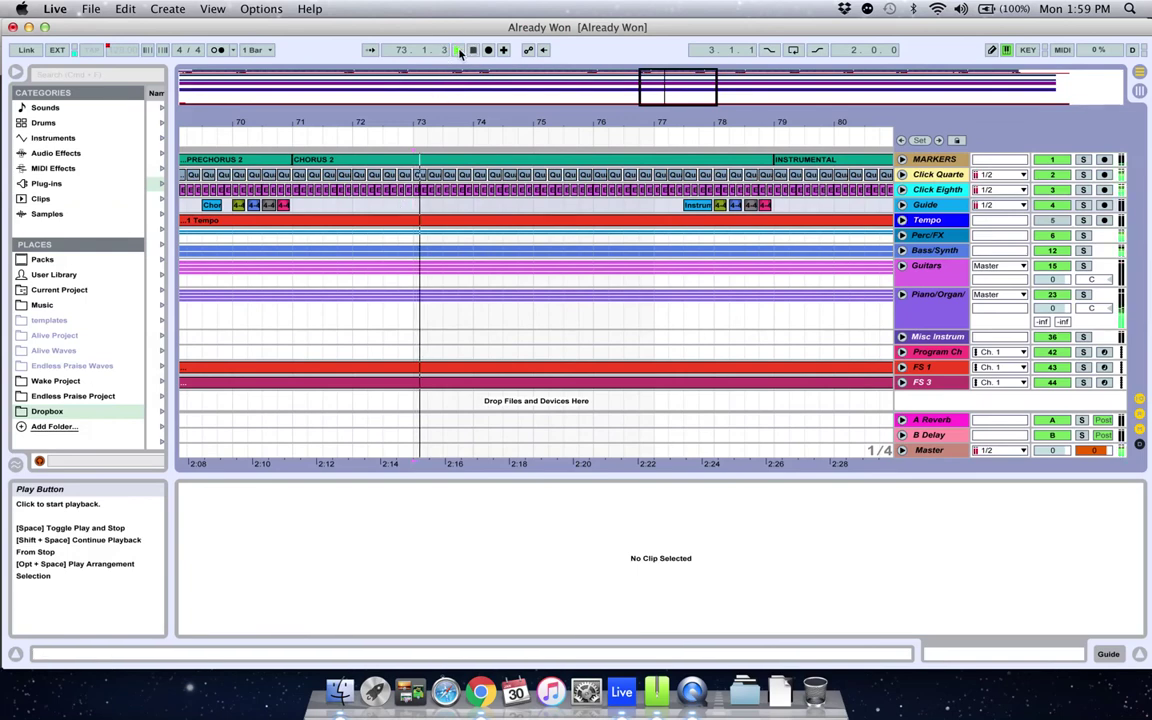
pyautogui.click(445, 388)
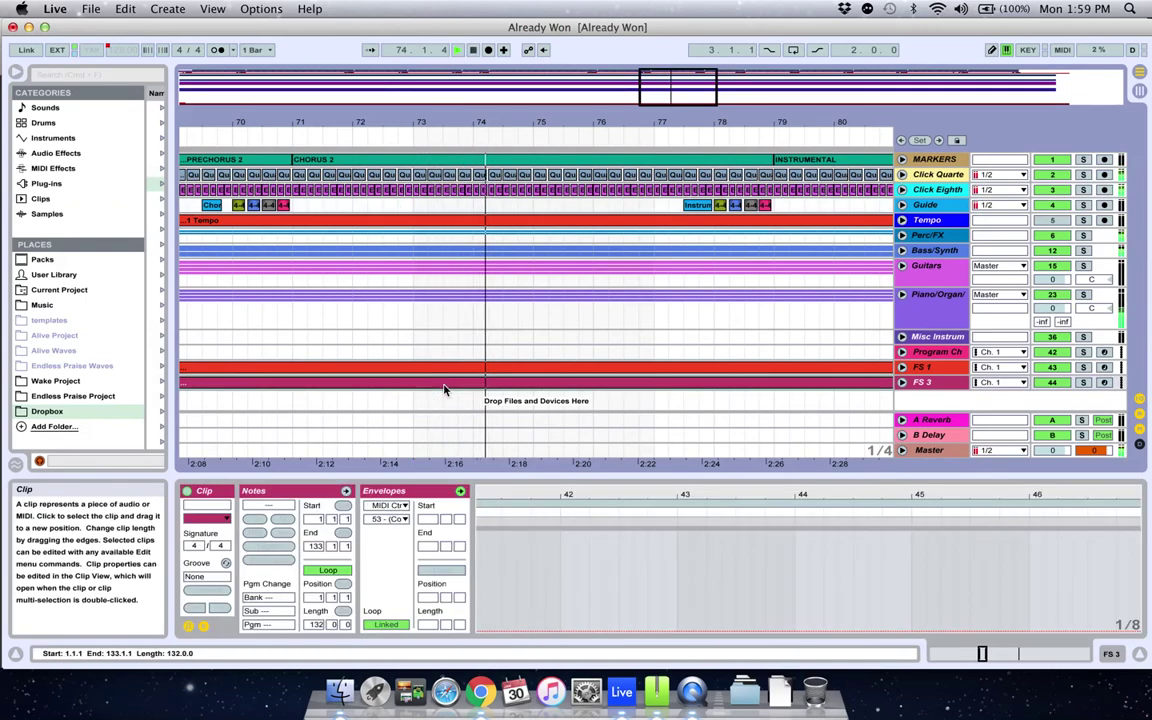
pyautogui.click(369, 52)
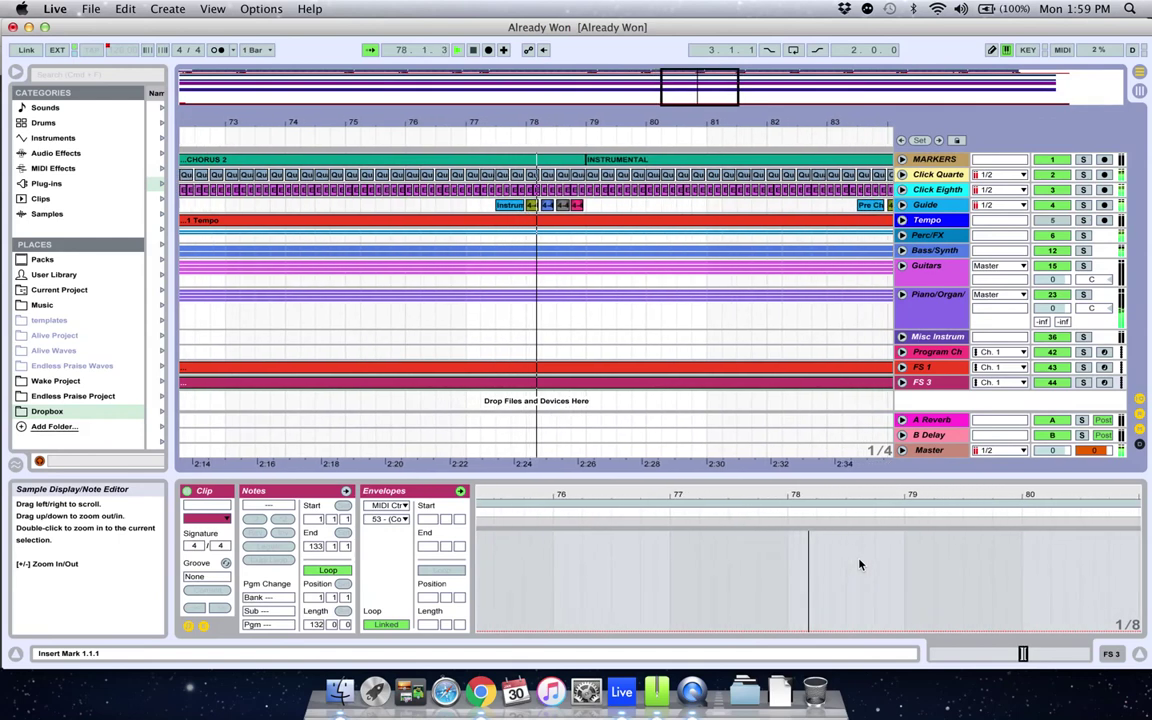
# Step: Add an FS 3 envelope breakpoint at bar 79 and raise it to 127 through bar 132
pyautogui.click(801, 631)
pyautogui.moveTo(801, 625); pyautogui.dragTo(801, 532)
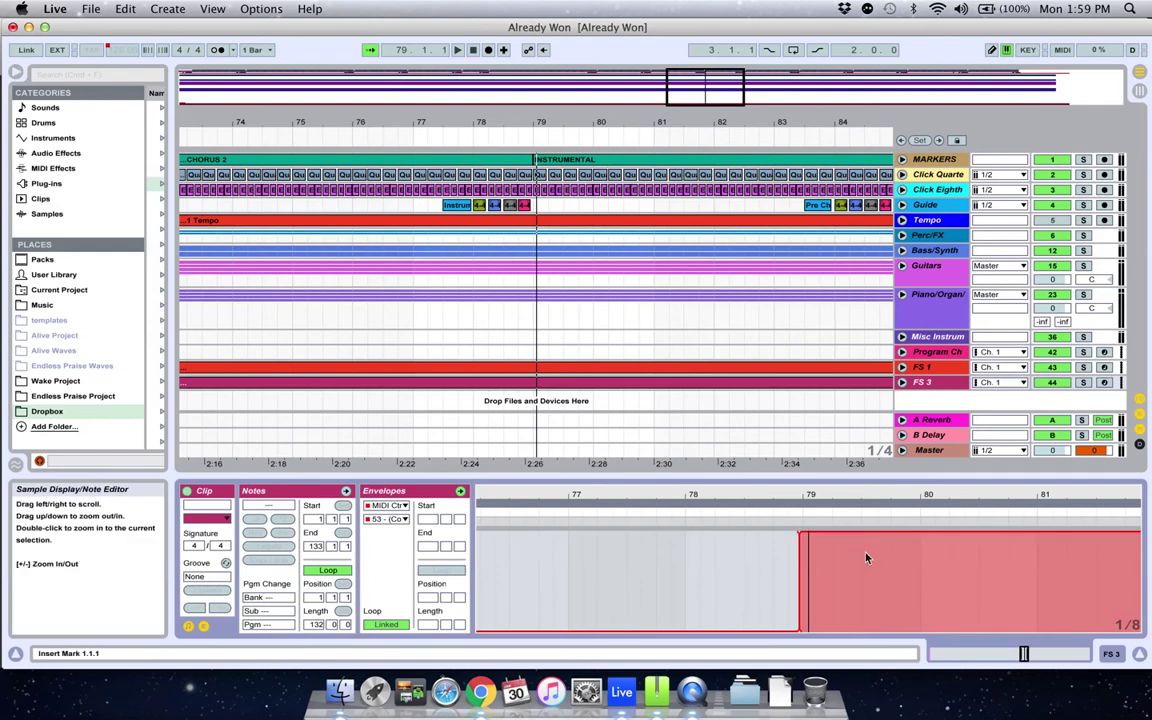
pyautogui.hscroll(5, 866, 558)
pyautogui.hscroll(20, 866, 558)
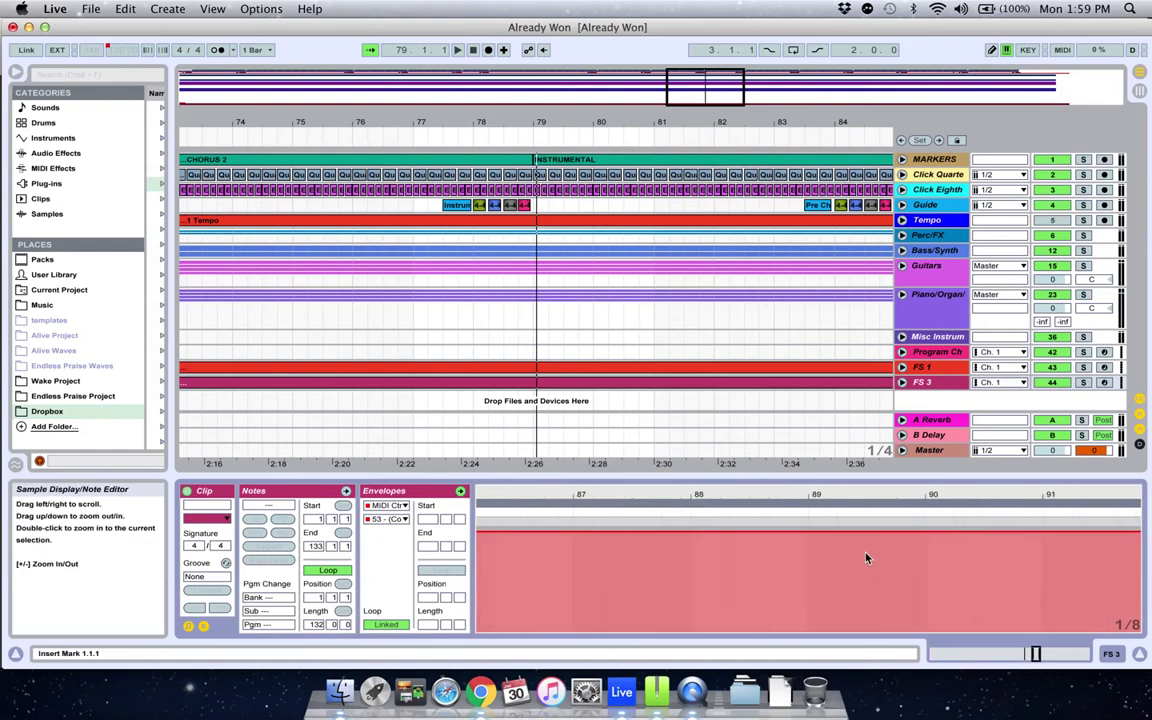
pyautogui.hscroll(20, 866, 558)
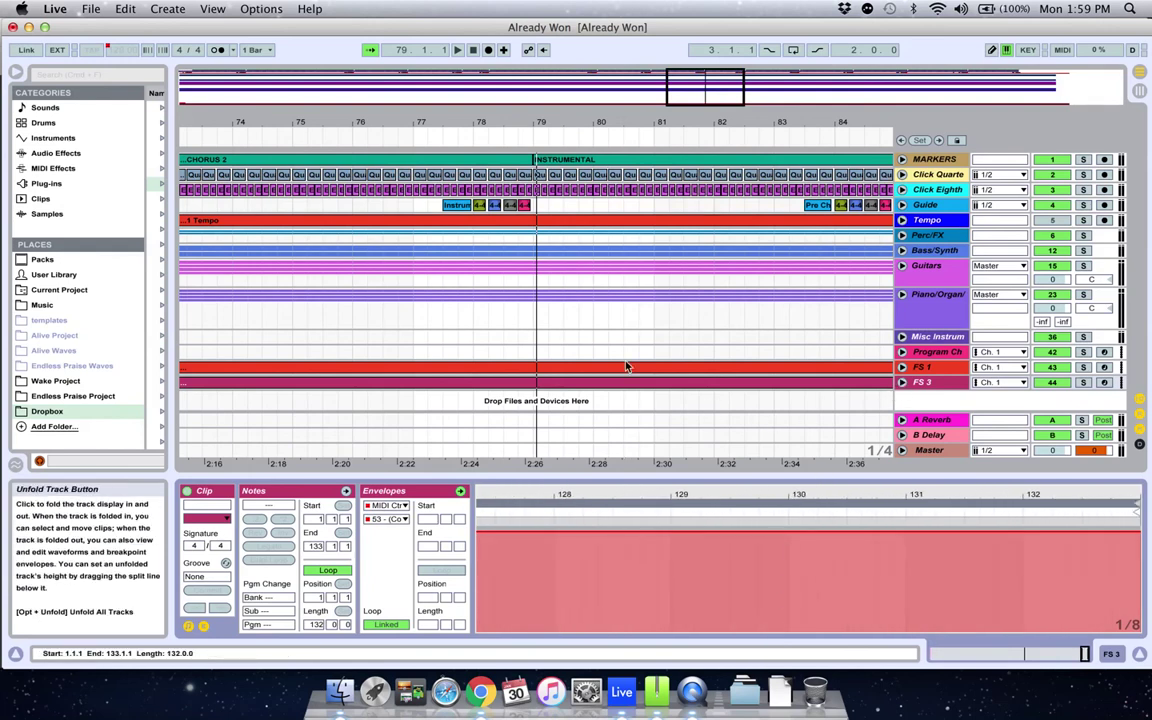
pyautogui.hscroll(-5, 551, 336)
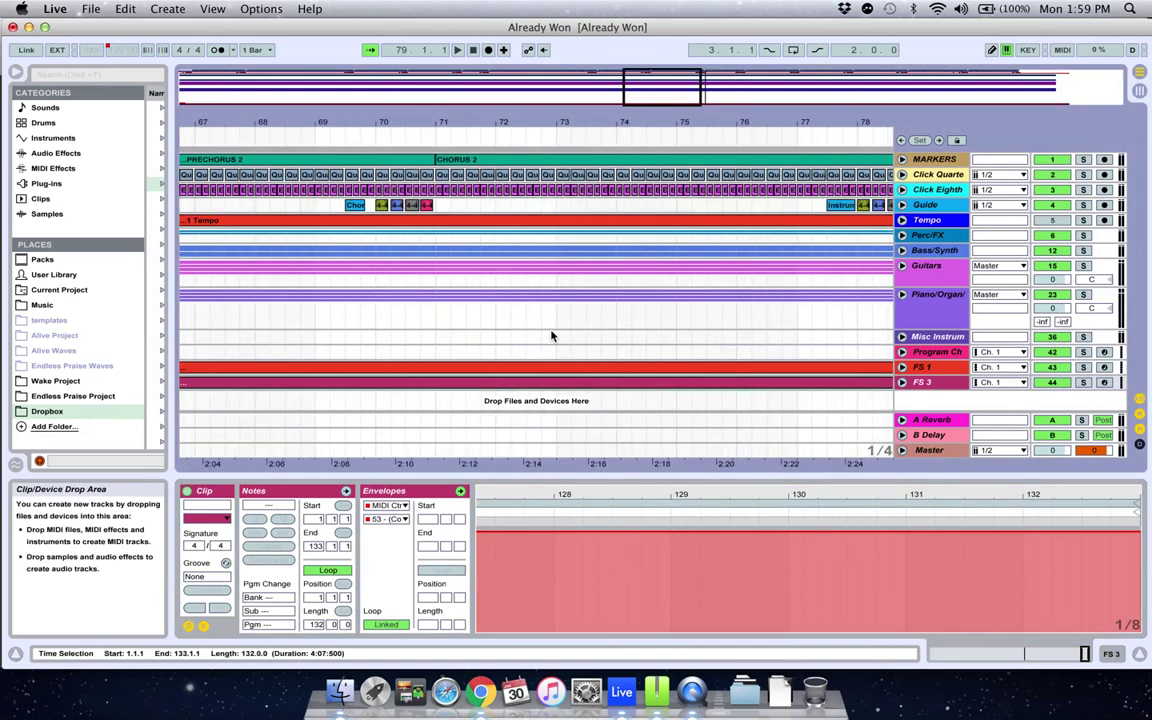
pyautogui.click(437, 212)
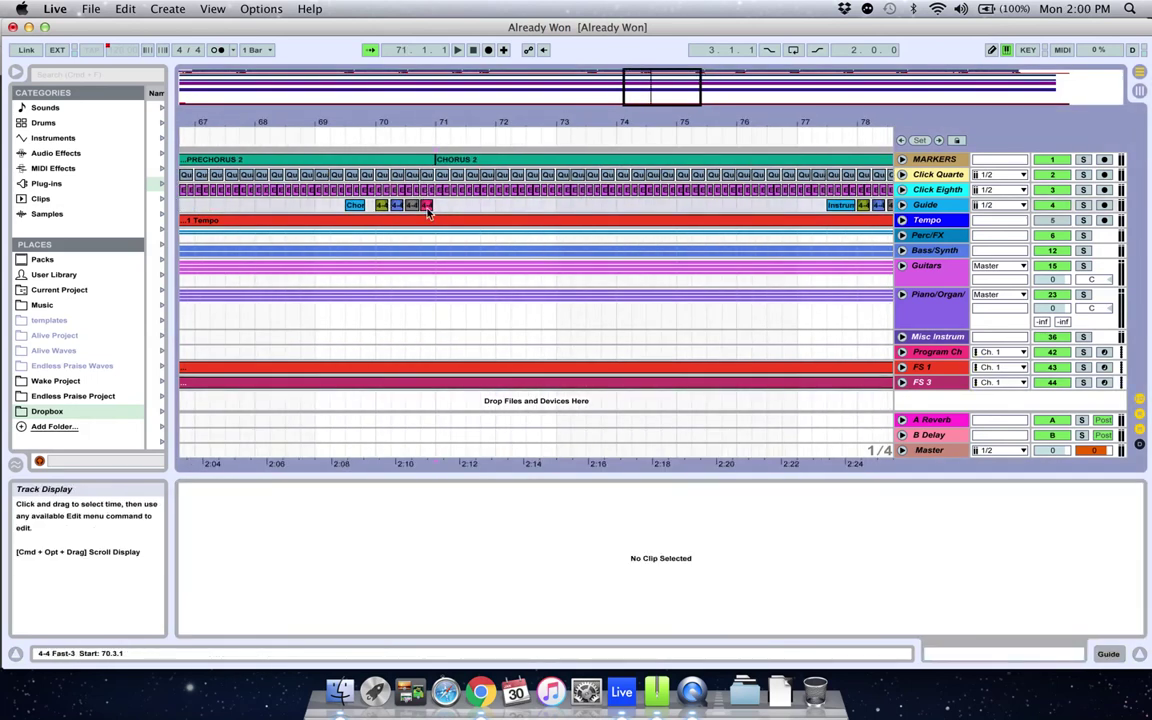
pyautogui.click(614, 208)
pyautogui.press('space')
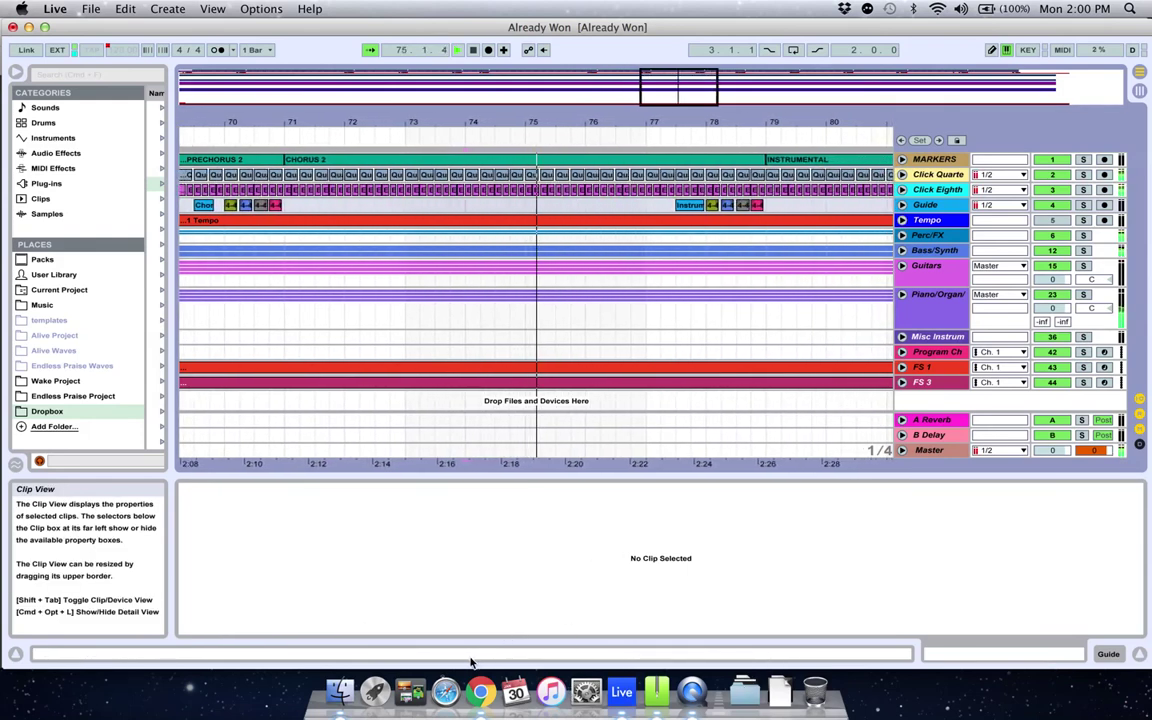
pyautogui.hotkey('ctrl', 'Up')
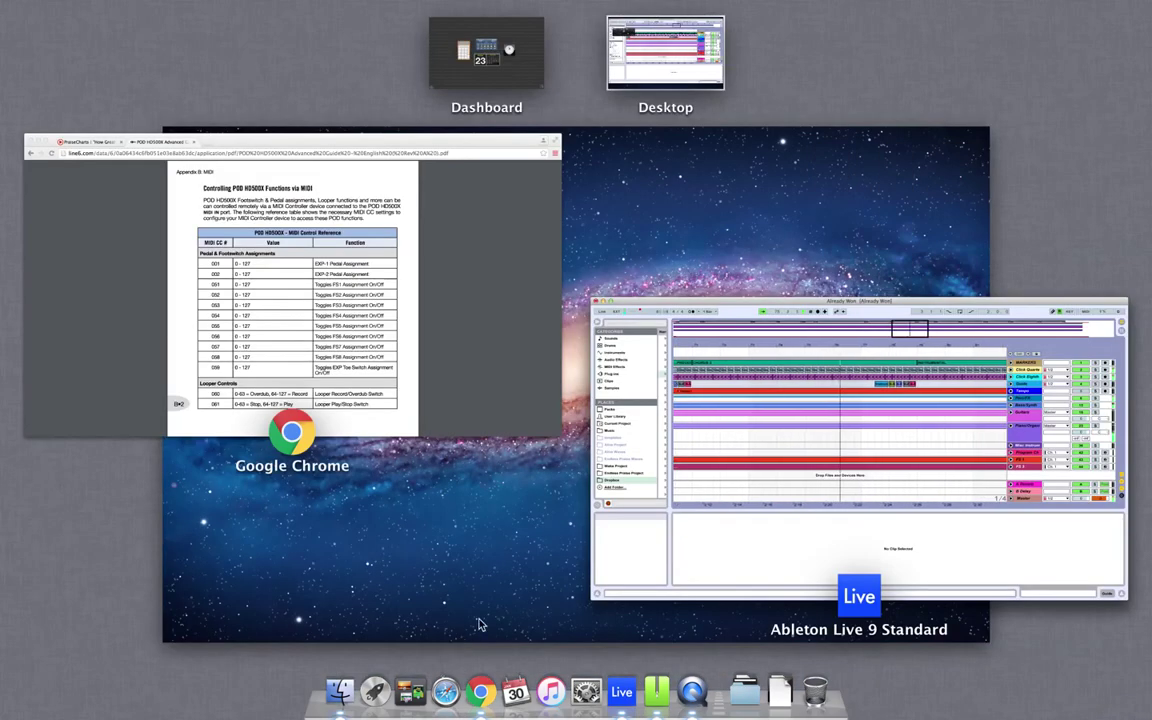
pyautogui.click(766, 519)
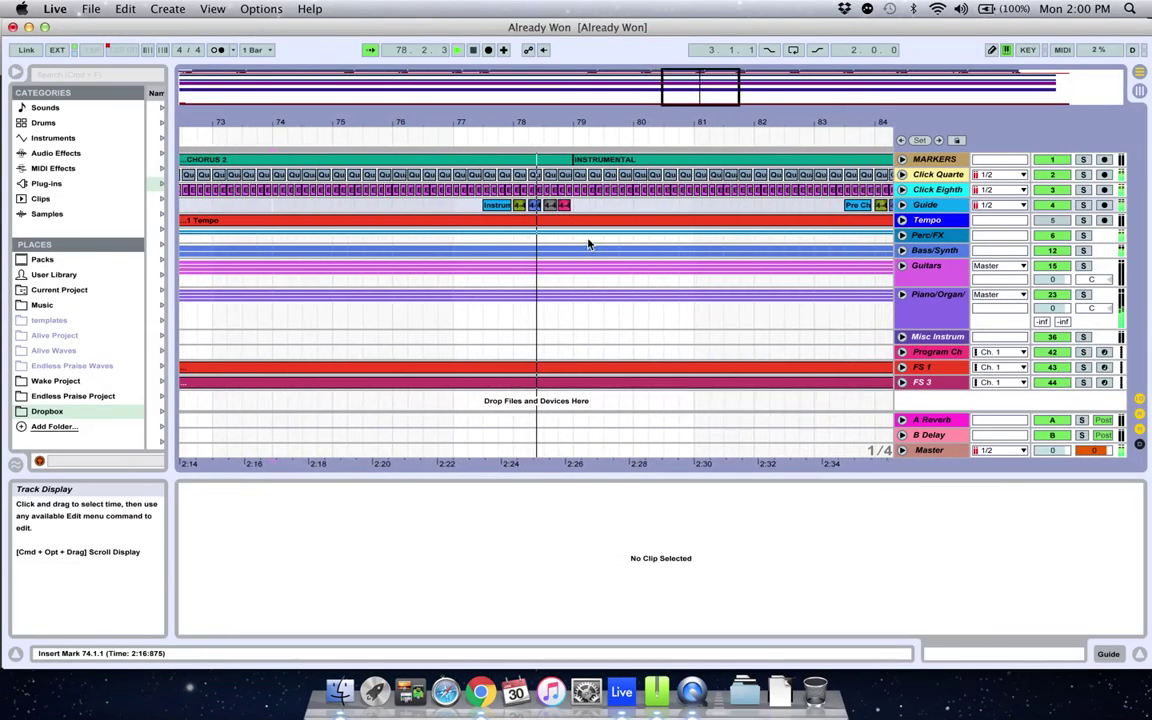
pyautogui.press('space')
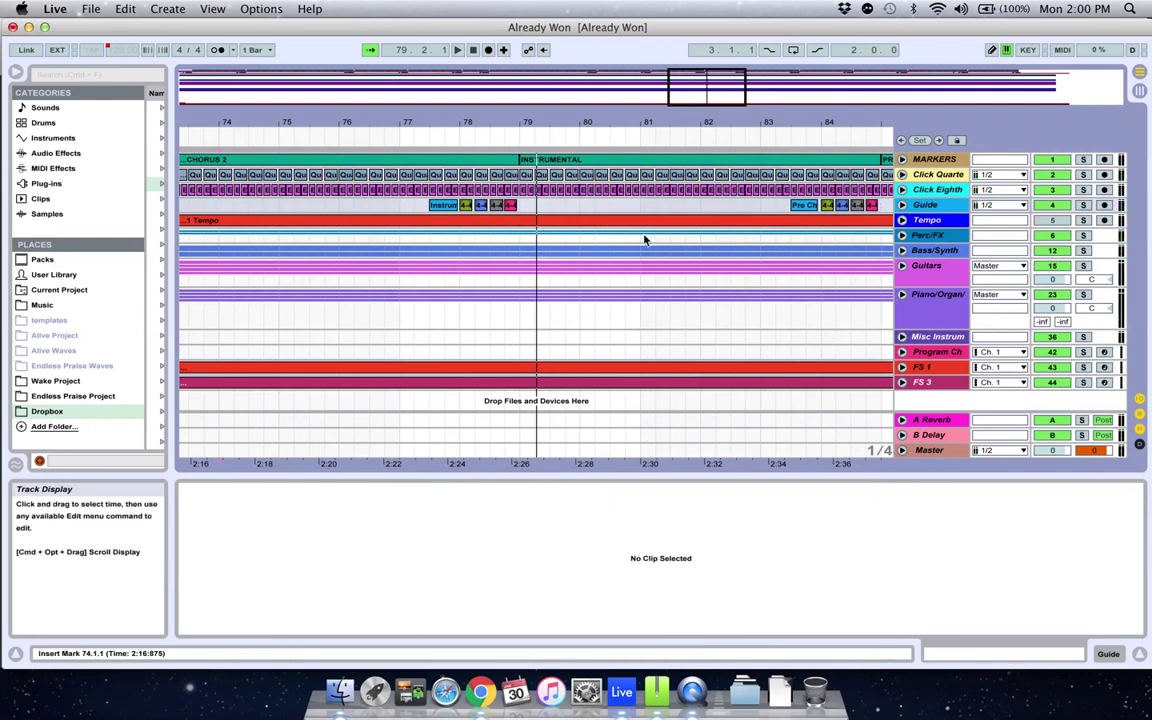
pyautogui.hscroll(3, 645, 240)
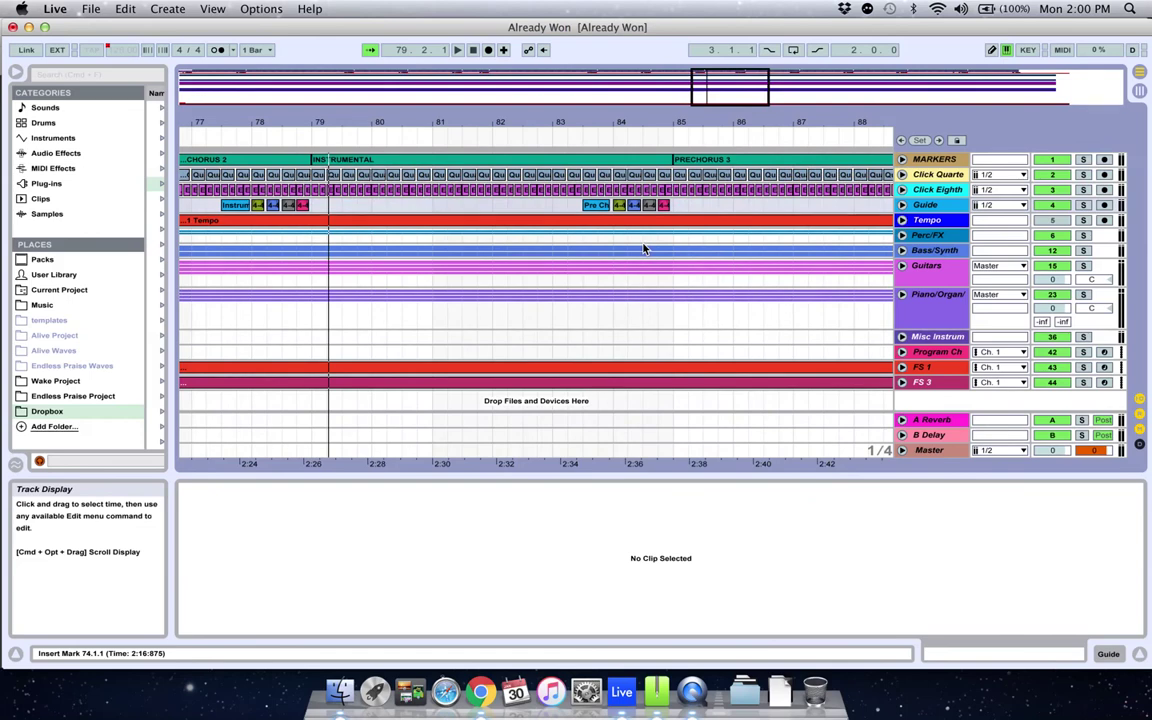